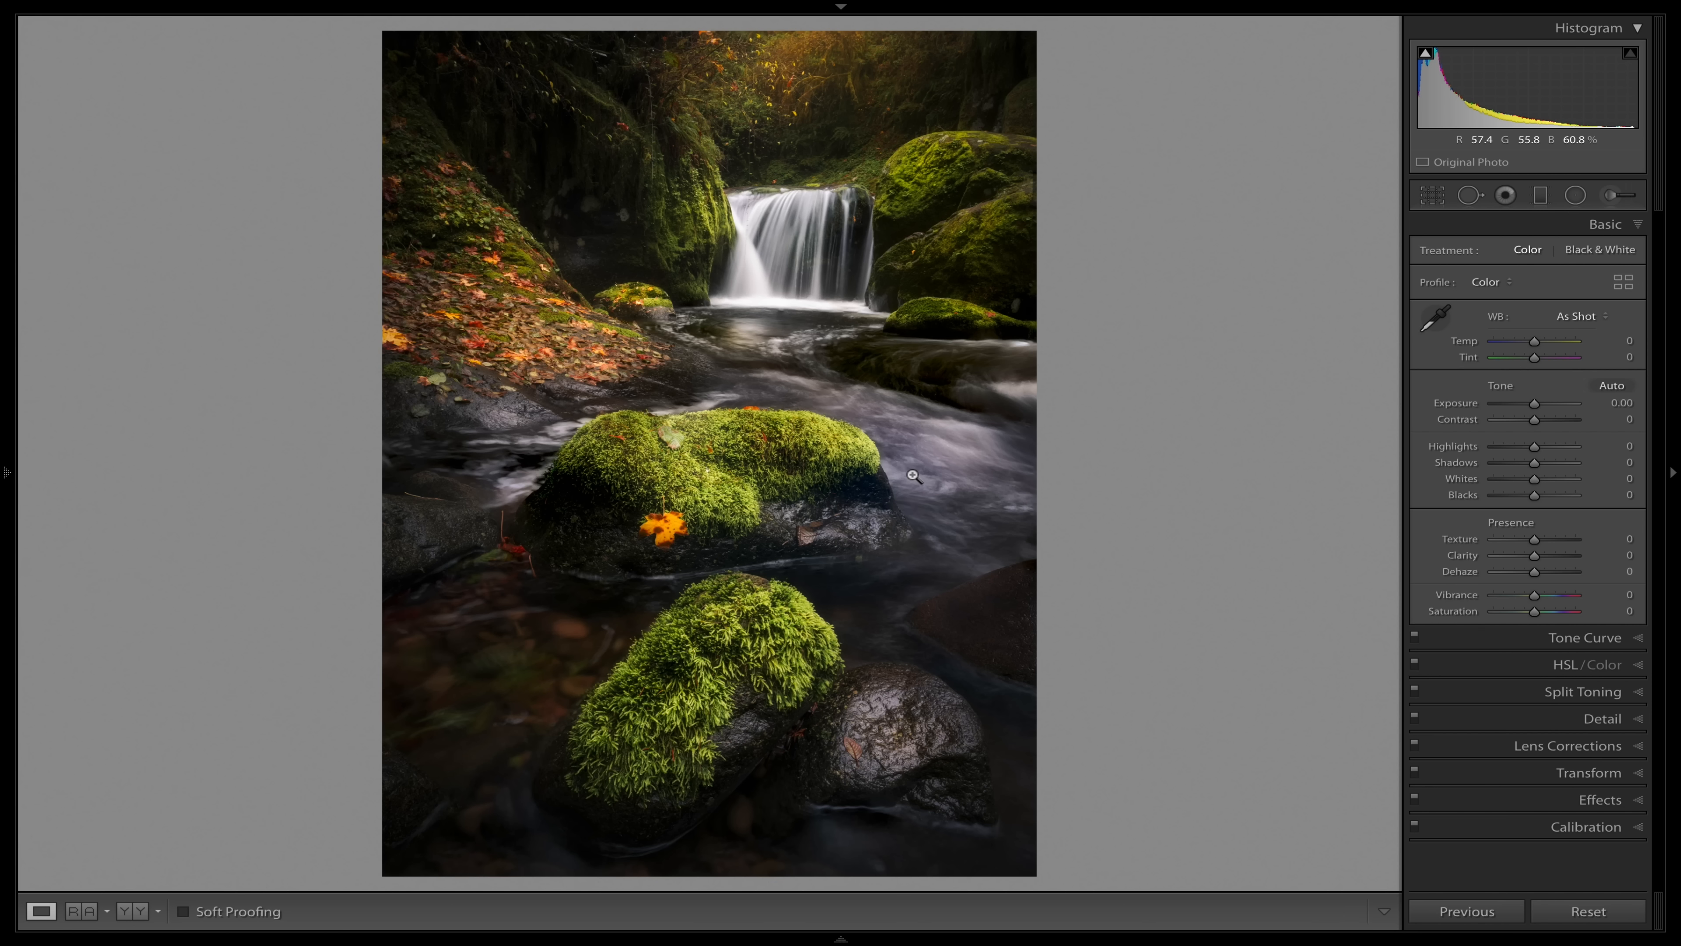
Switch to the unedited vertical waterfall photo and apply the automatic tone adjustments to it.
{"action": "key", "text": "Right"}
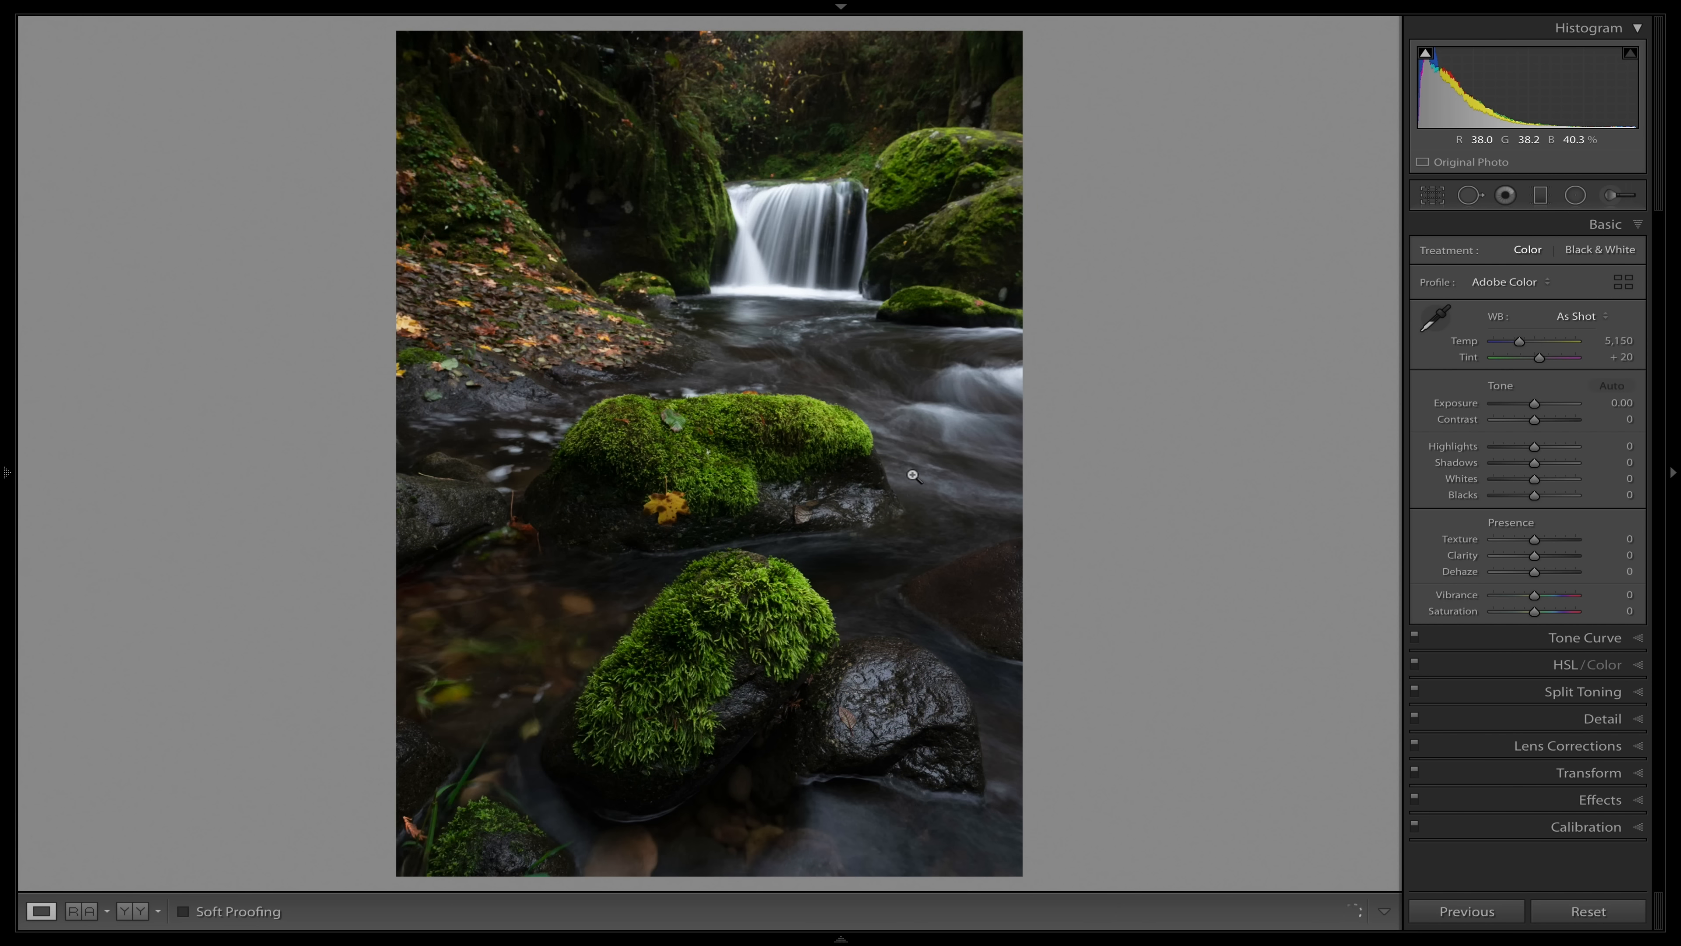
{"action": "left_click", "coordinate": [1613, 386]}
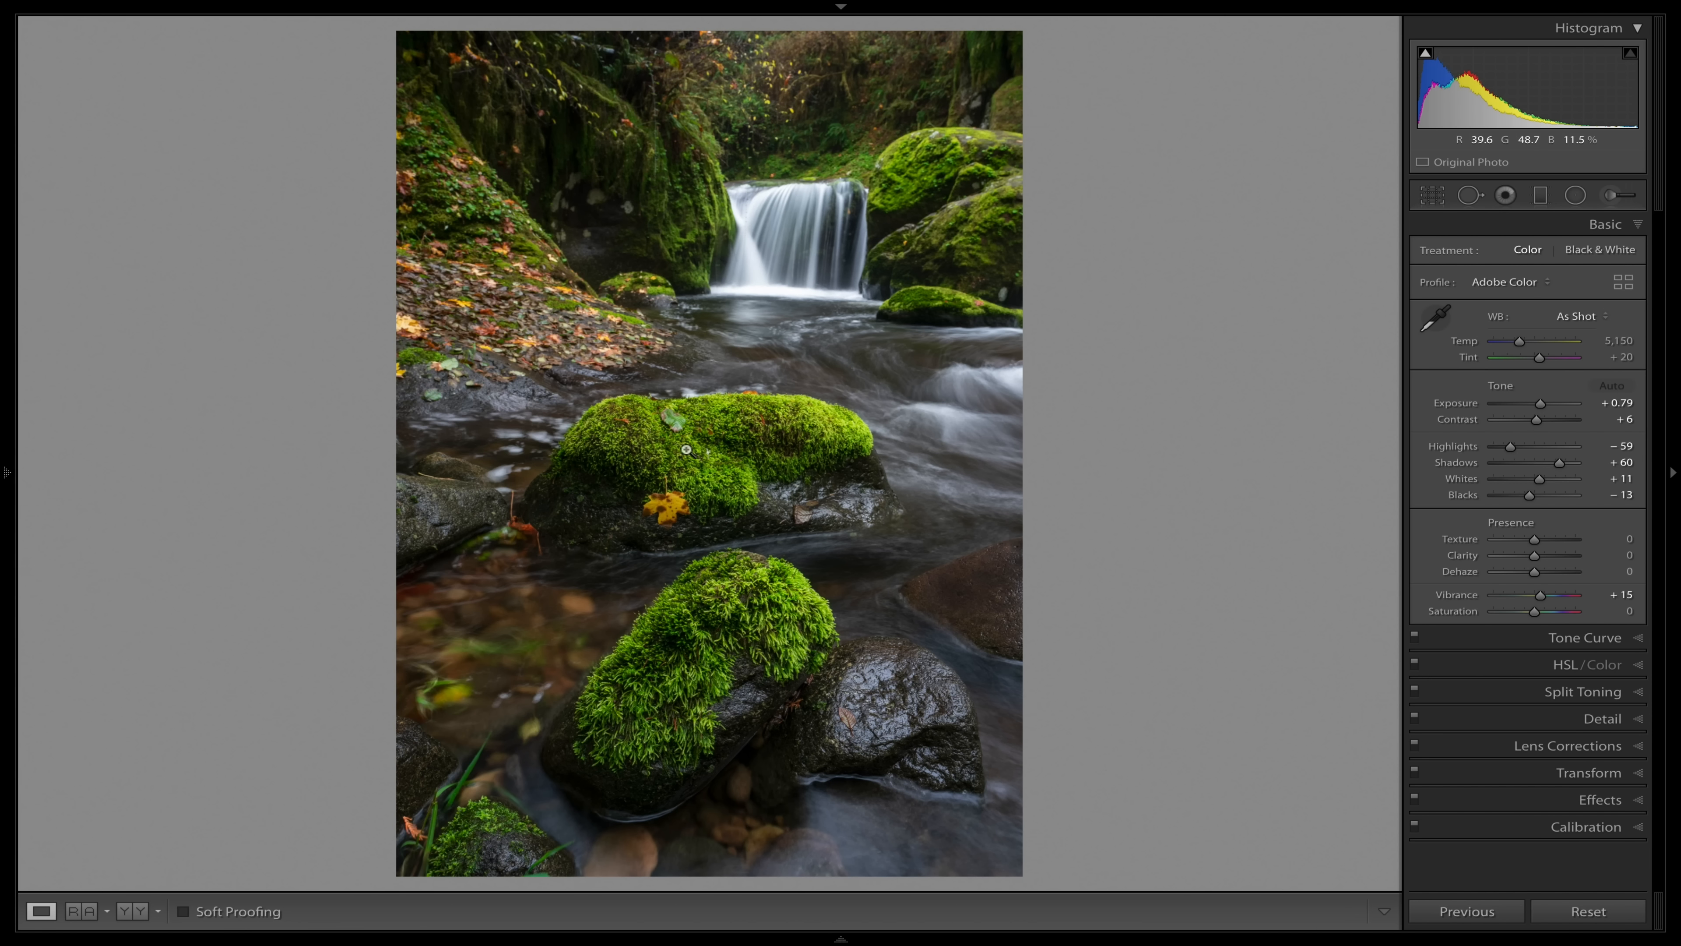
{"action": "left_click", "coordinate": [664, 666]}
{"action": "left_click", "coordinate": [667, 664]}
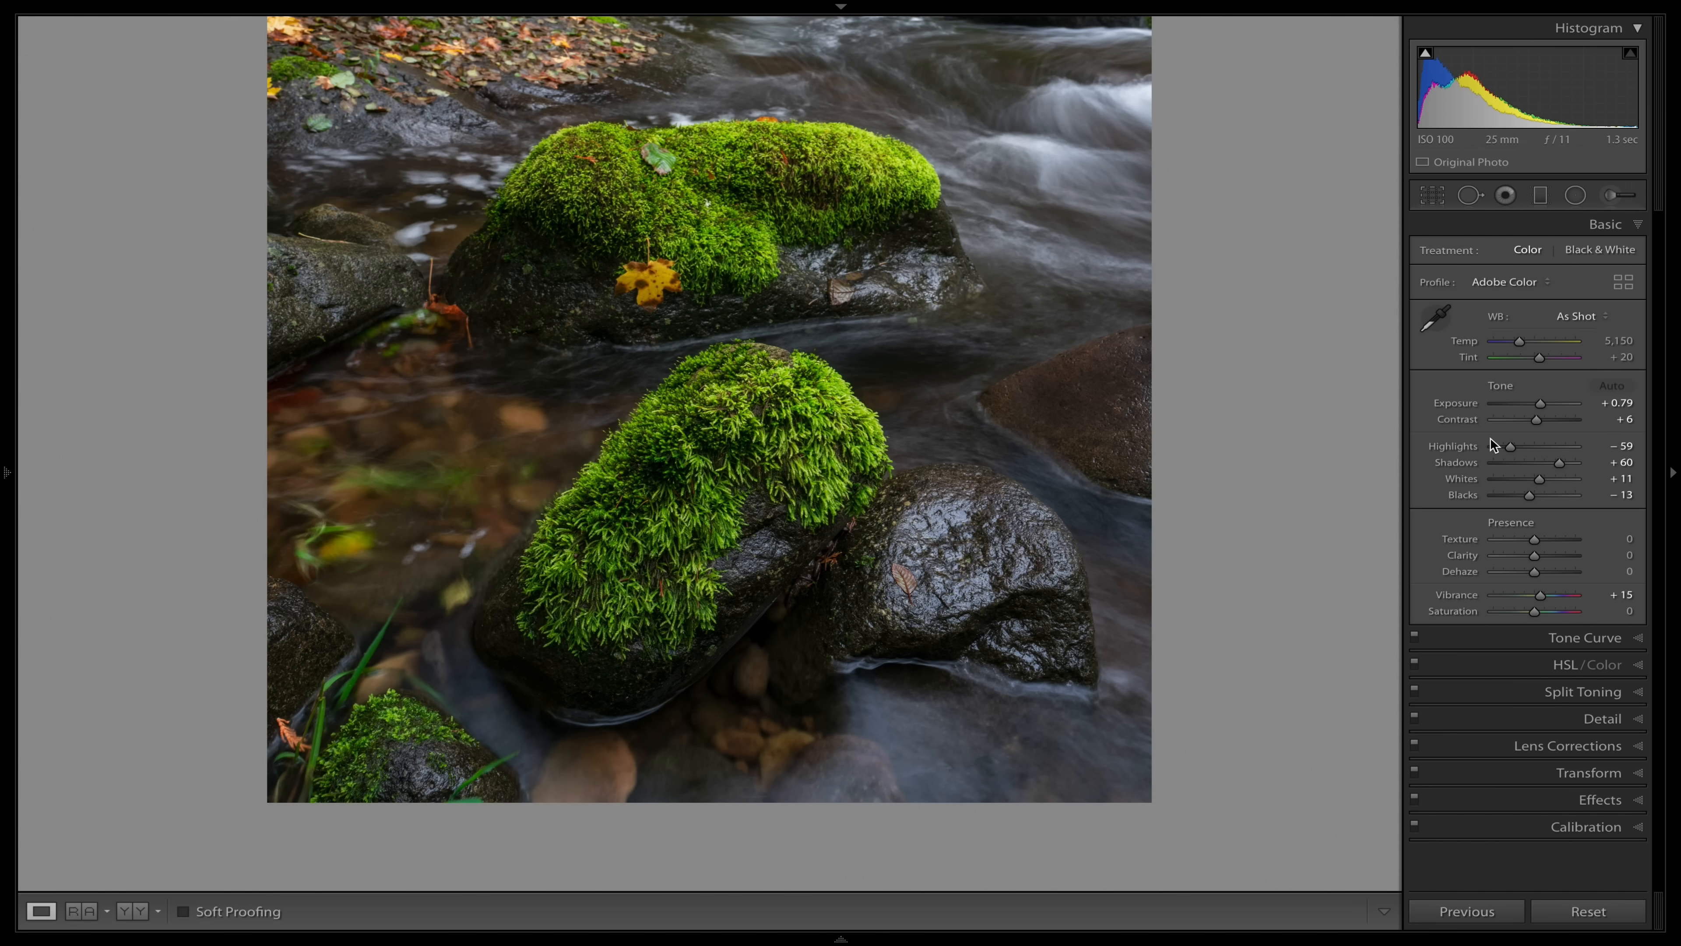
{"action": "left_click", "coordinate": [891, 497]}
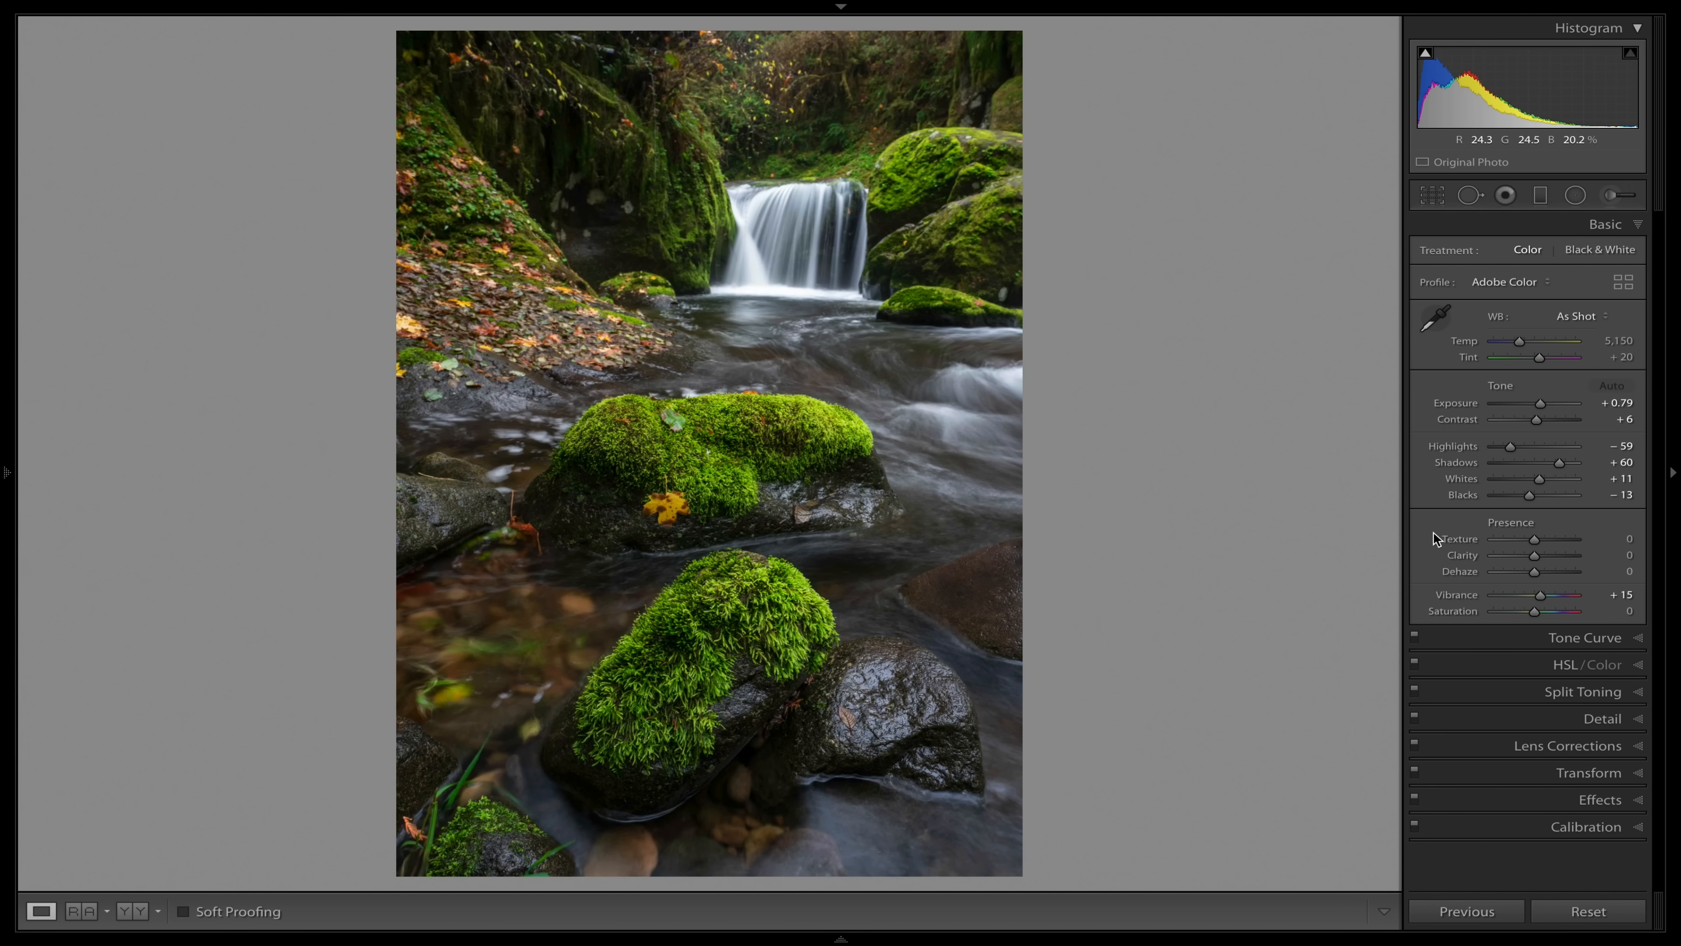
Try a global Clarity of +83 on the full photo and +69 on the foreground moss close-up, resetting it each time.
{"action": "left_click", "coordinate": [1569, 559]}
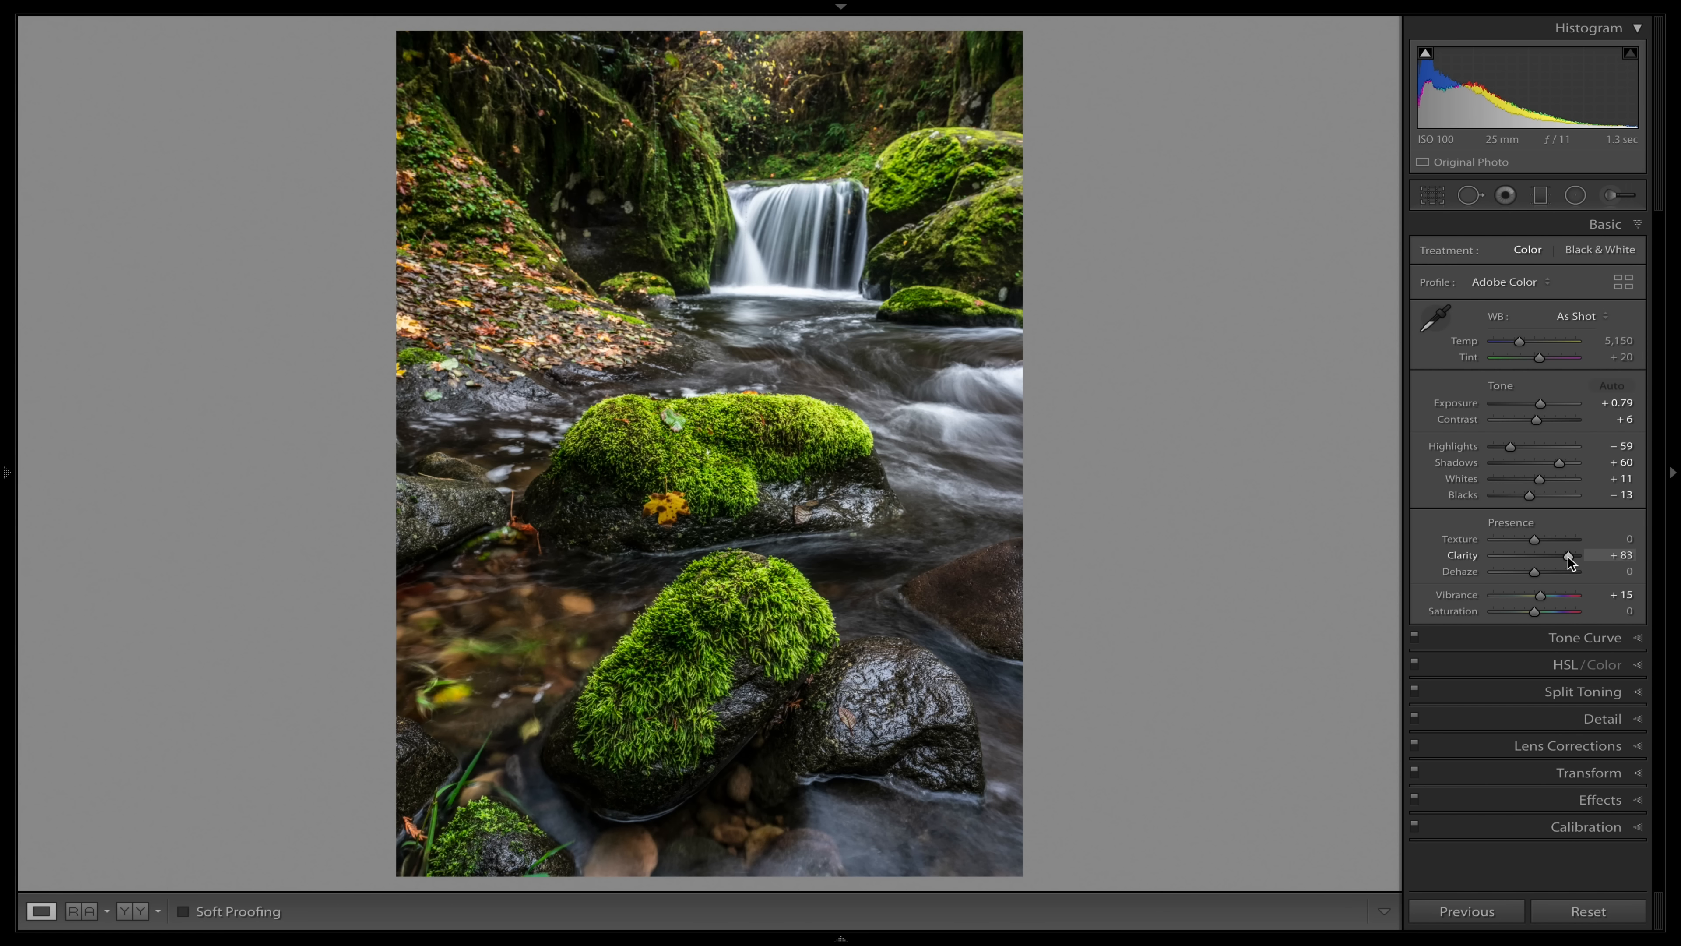
{"action": "double_click", "coordinate": [1468, 556]}
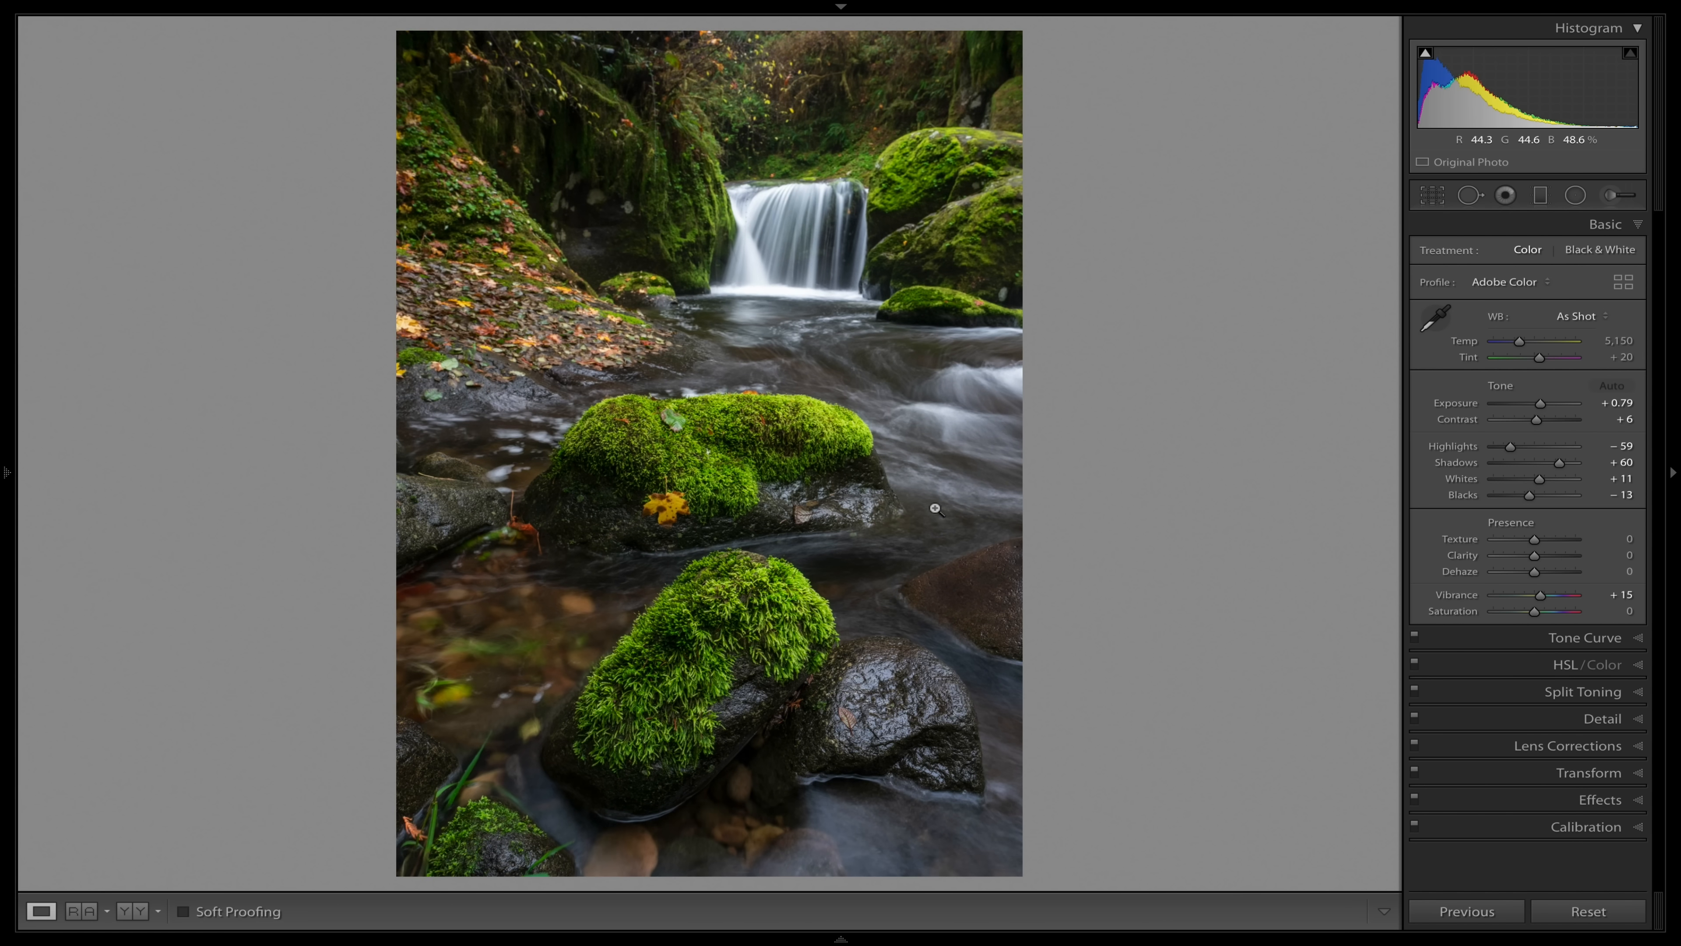
{"action": "left_click", "coordinate": [704, 665]}
{"action": "left_click", "coordinate": [657, 556]}
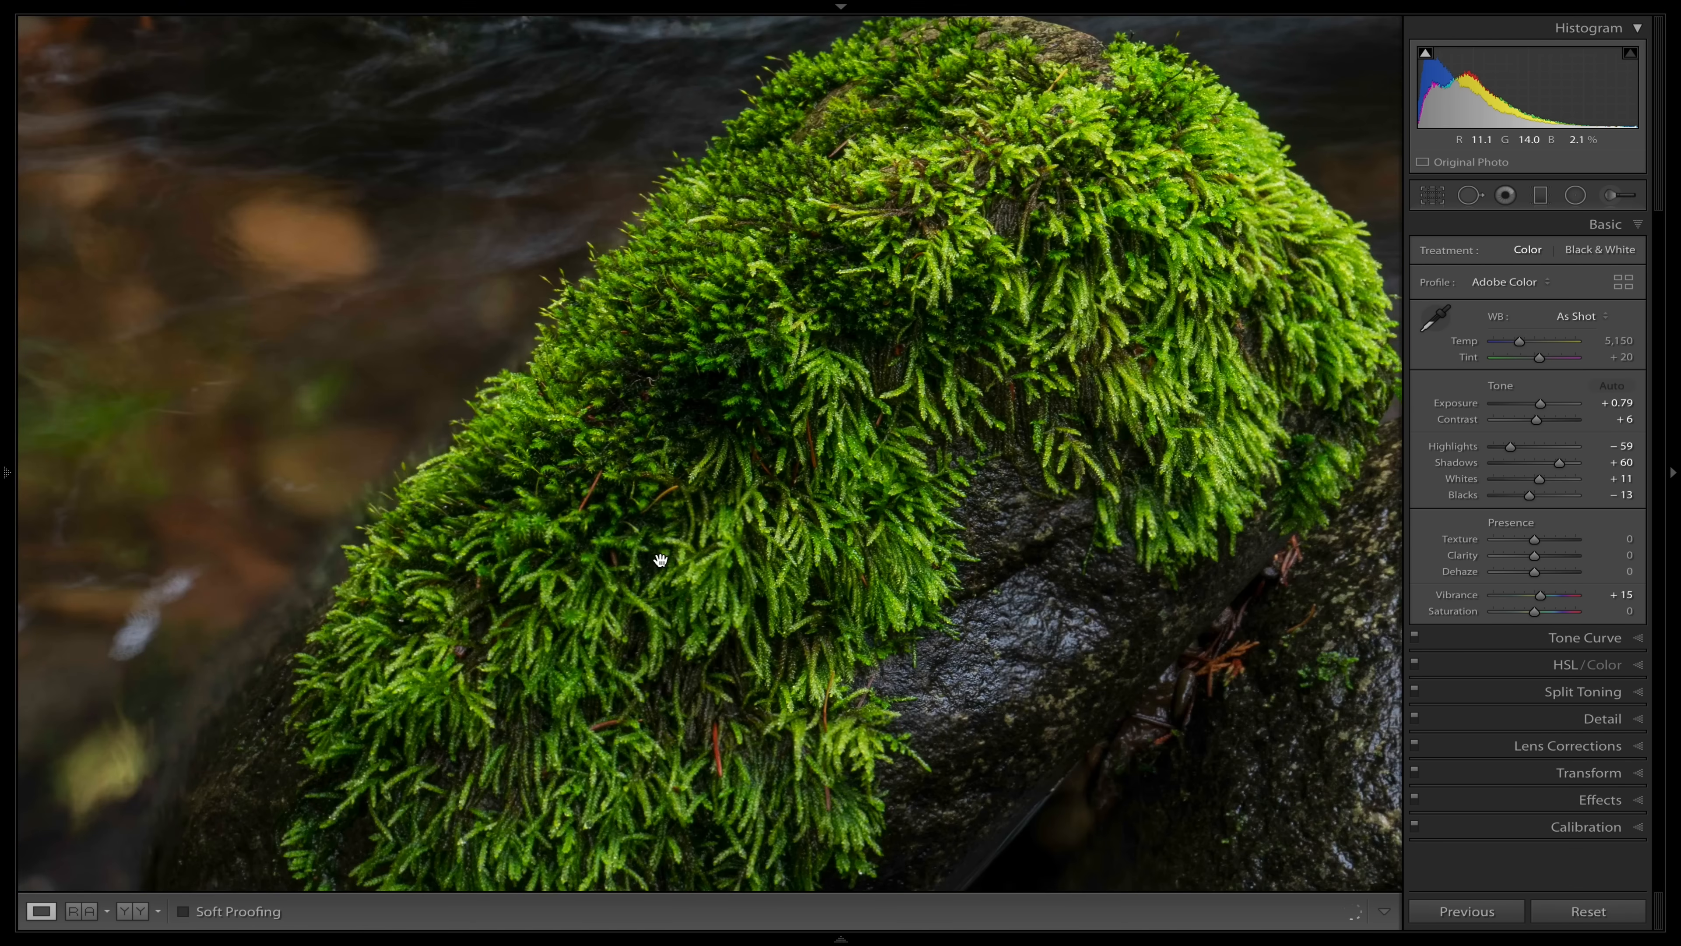
{"action": "left_click", "coordinate": [1562, 555]}
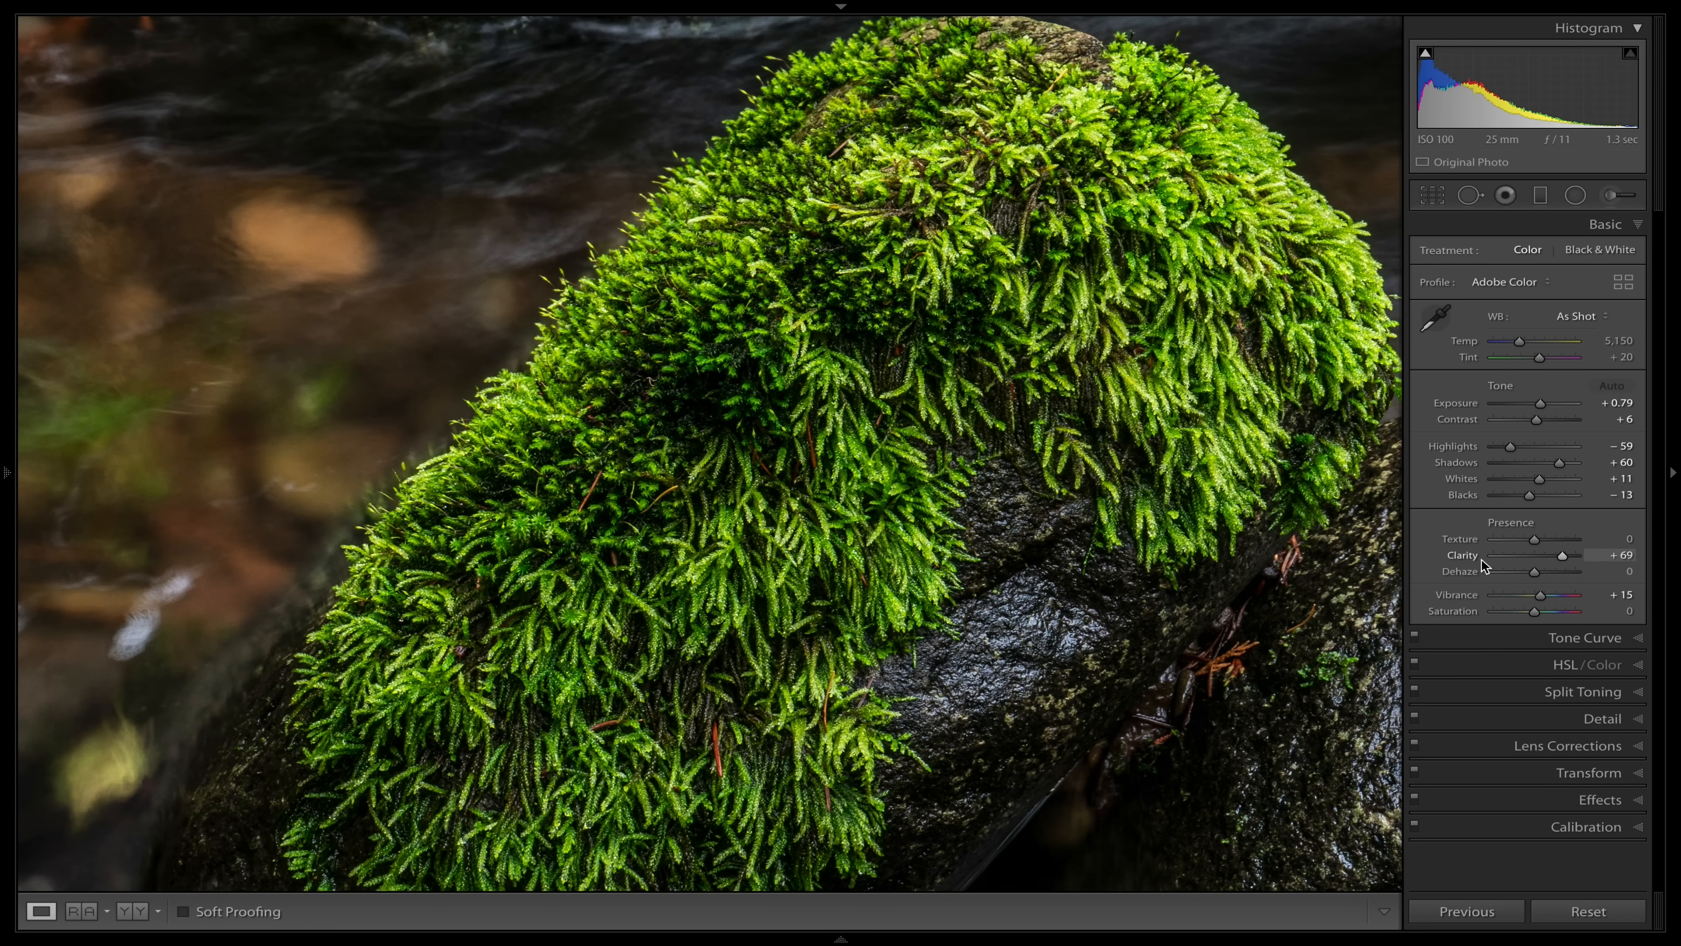
{"action": "left_click_drag", "start_coordinate": [1563, 556], "coordinate": [1592, 560]}
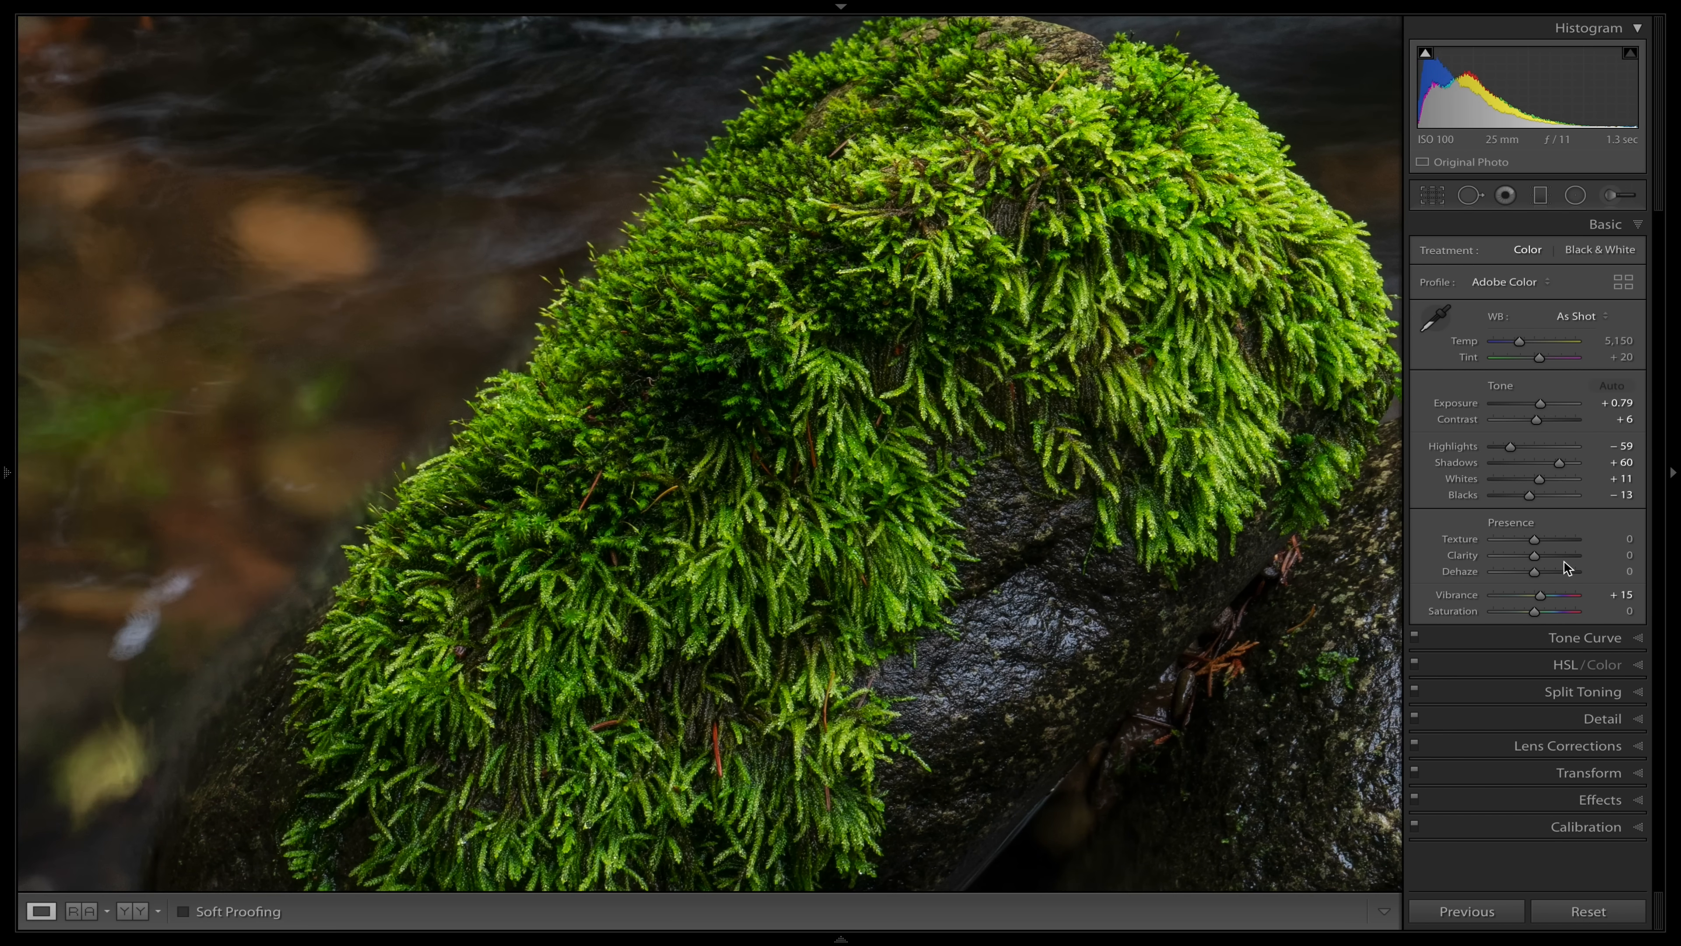
{"action": "left_click", "coordinate": [1263, 476]}
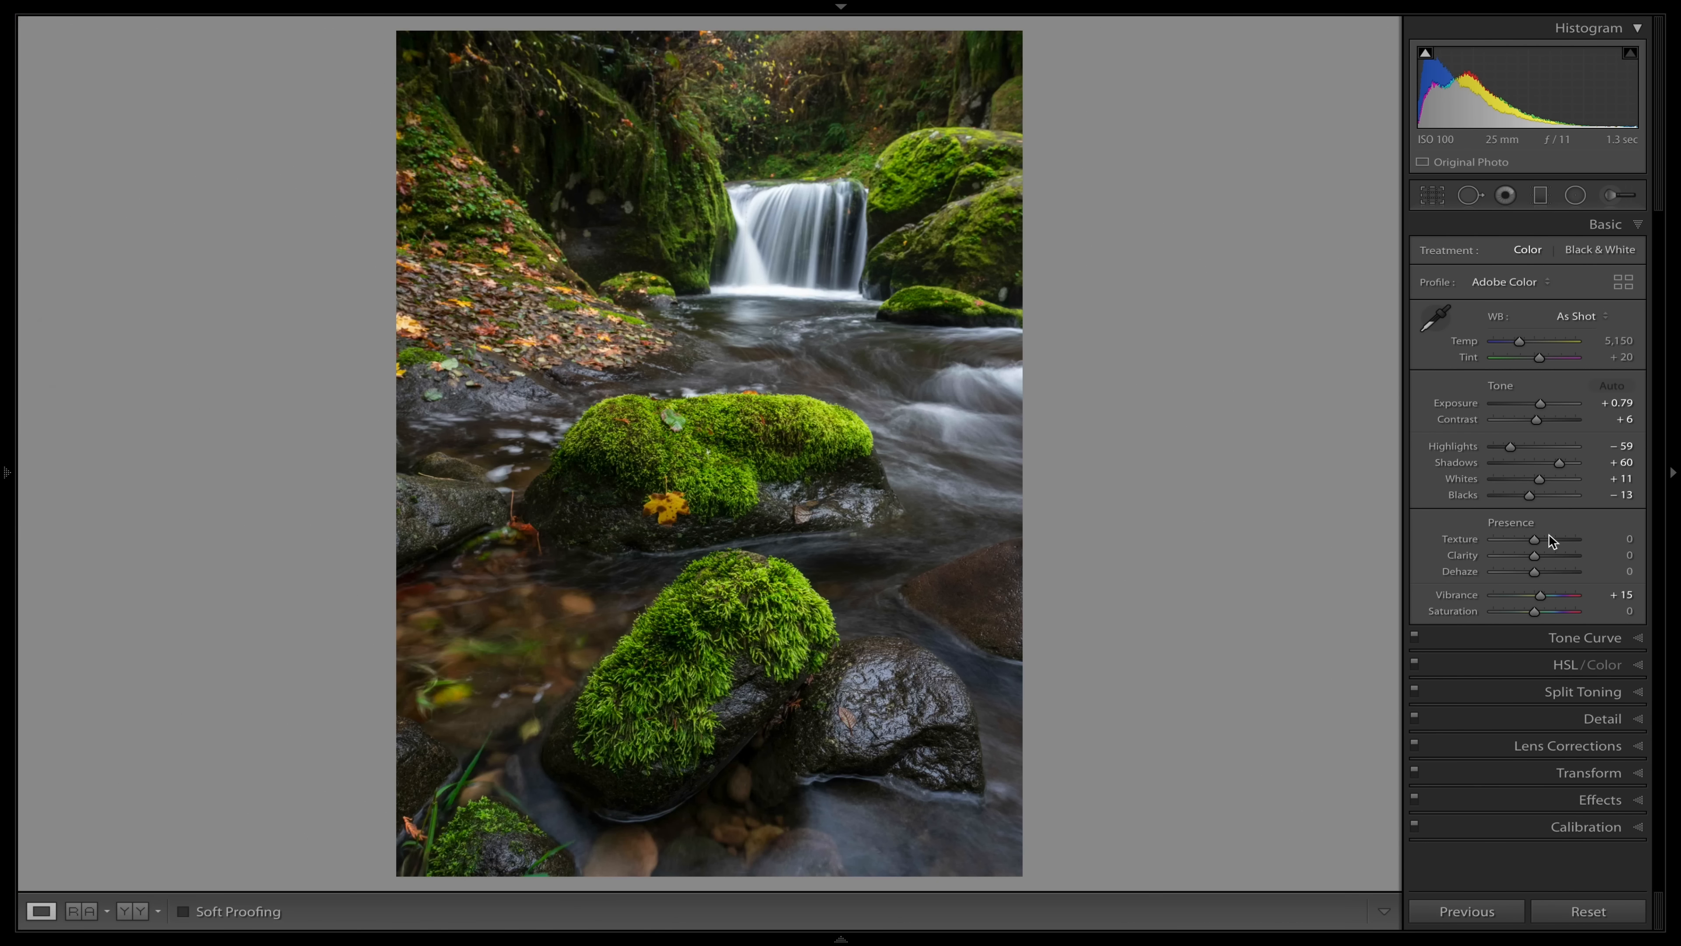
Try a global Clarity of +63 on the full photo and reset it to 0.
{"action": "left_click", "coordinate": [1556, 556]}
{"action": "left_click", "coordinate": [1560, 556]}
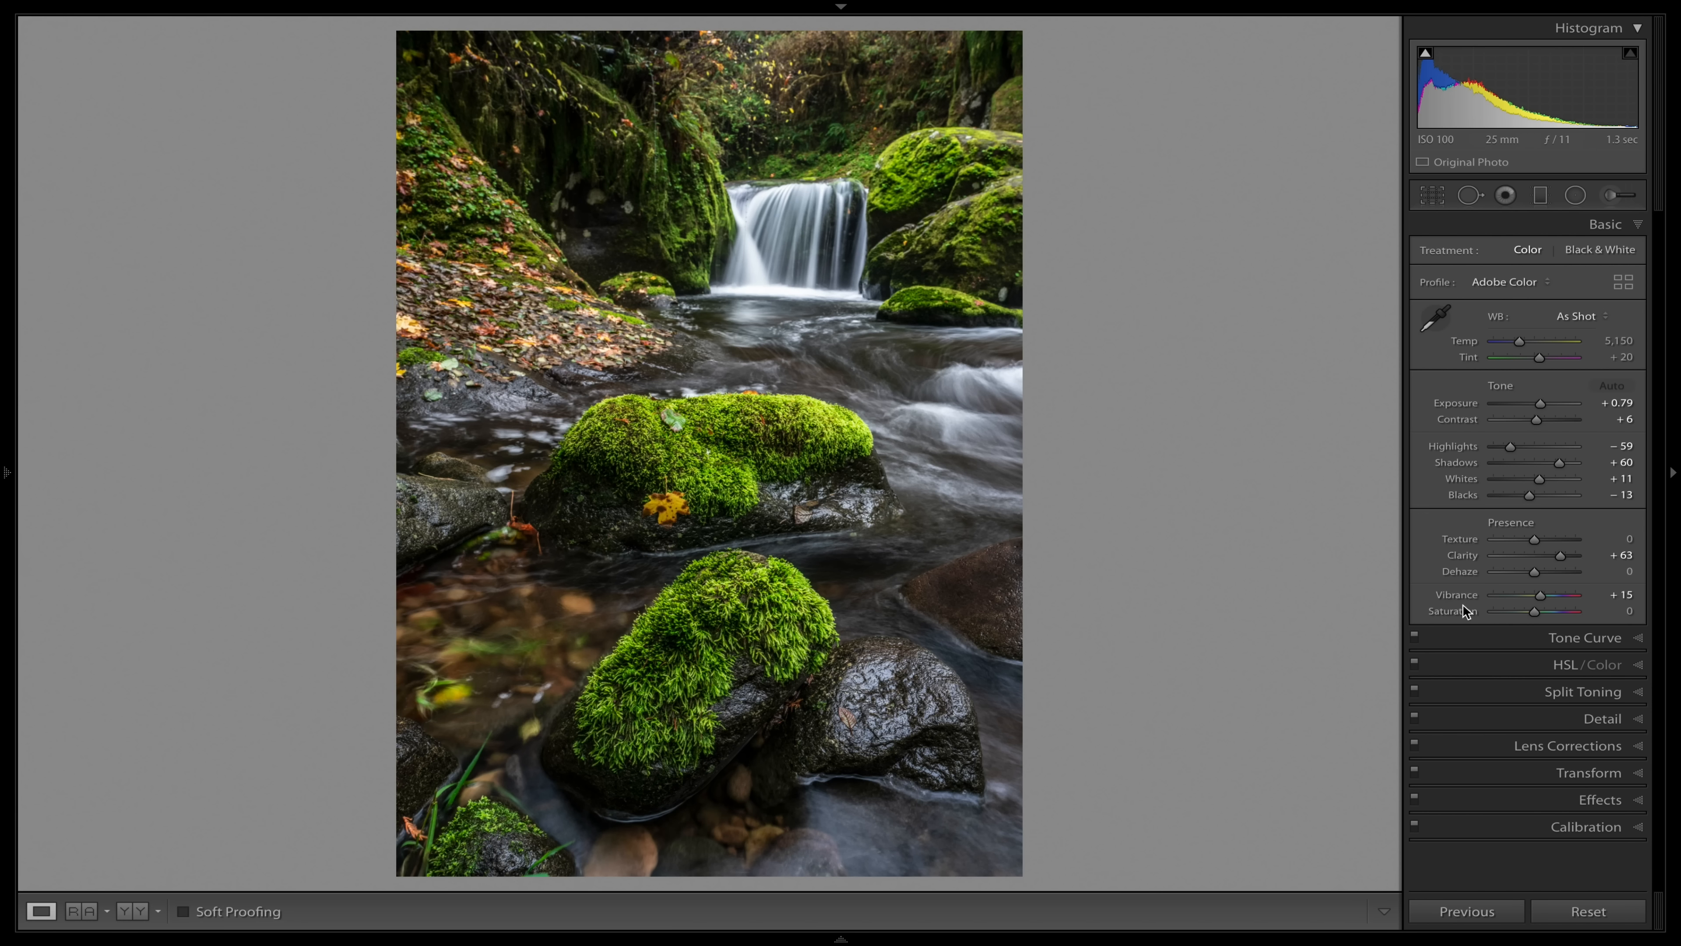
{"action": "double_click", "coordinate": [1459, 554]}
Add a radial filter fitted around the foreground mossy rock and set its Clarity to 59.
{"action": "left_click", "coordinate": [1577, 198]}
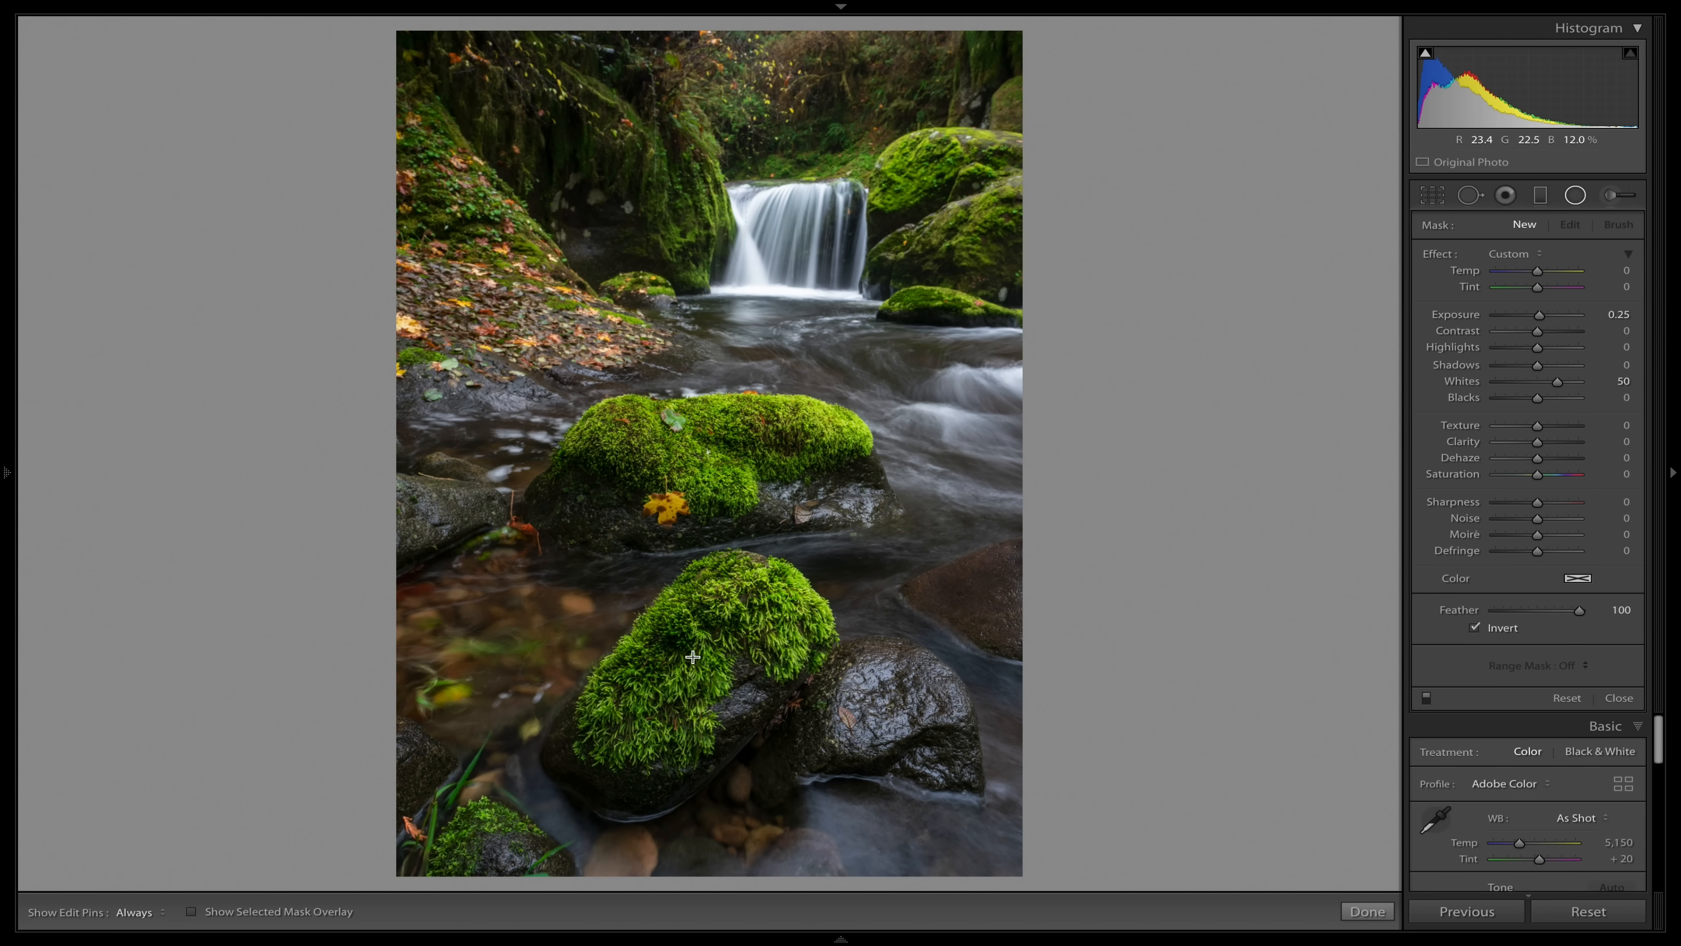
{"action": "left_click_drag", "start_coordinate": [675, 649], "coordinate": [704, 571]}
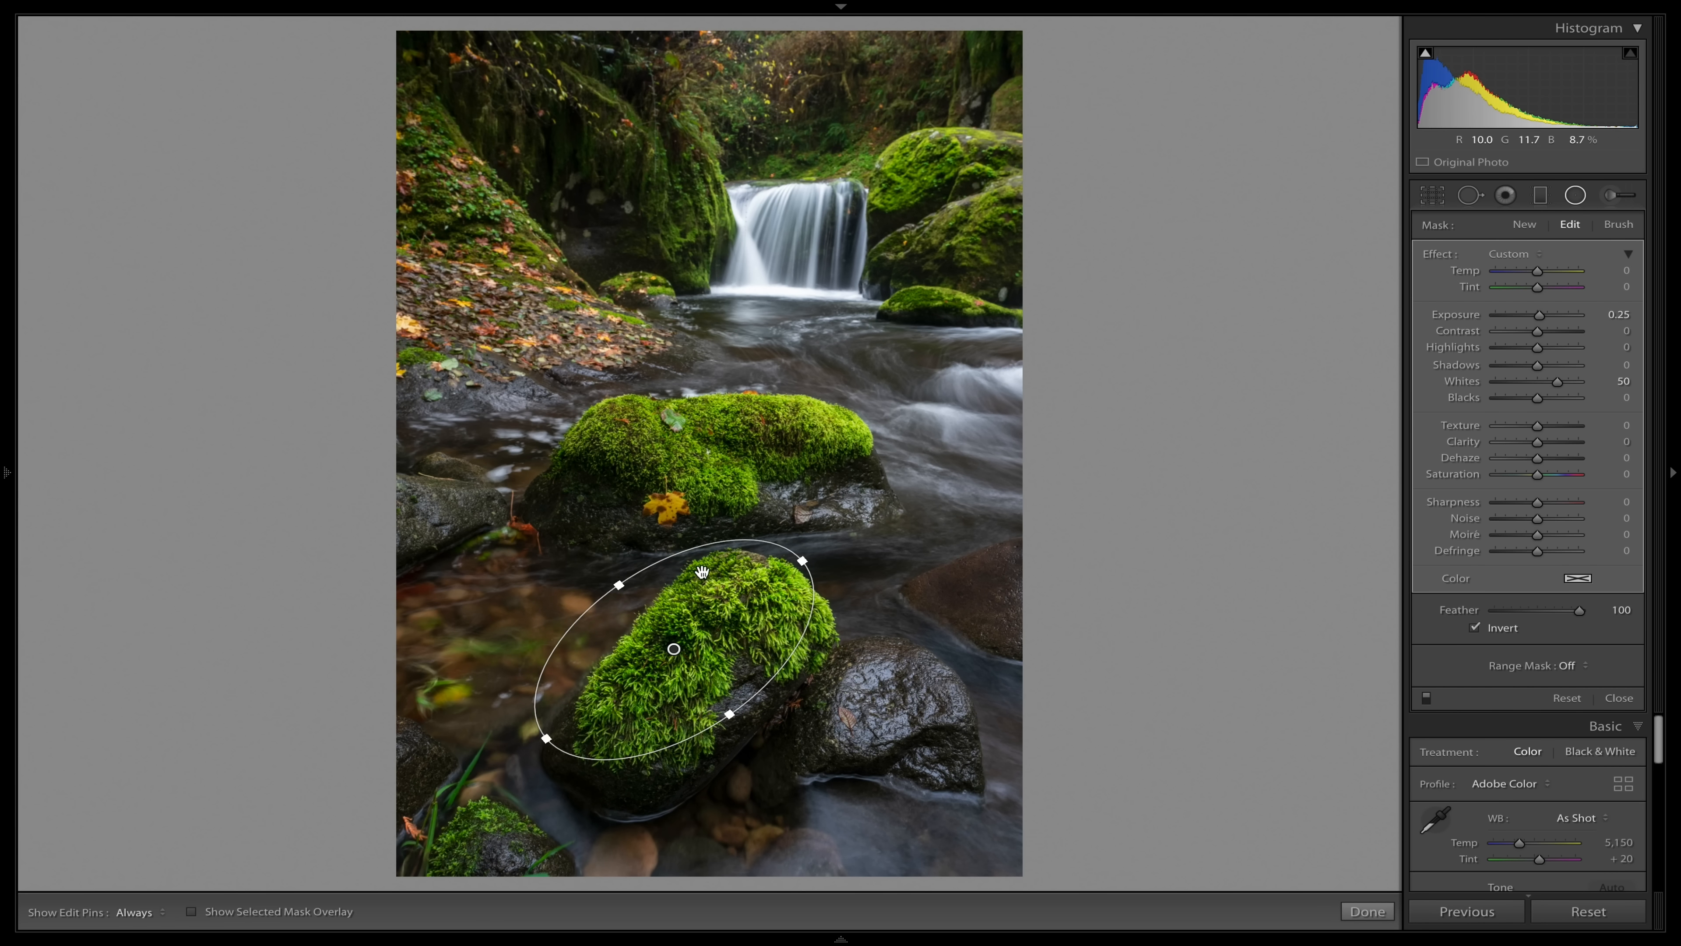
{"action": "left_click_drag", "start_coordinate": [674, 653], "coordinate": [696, 664]}
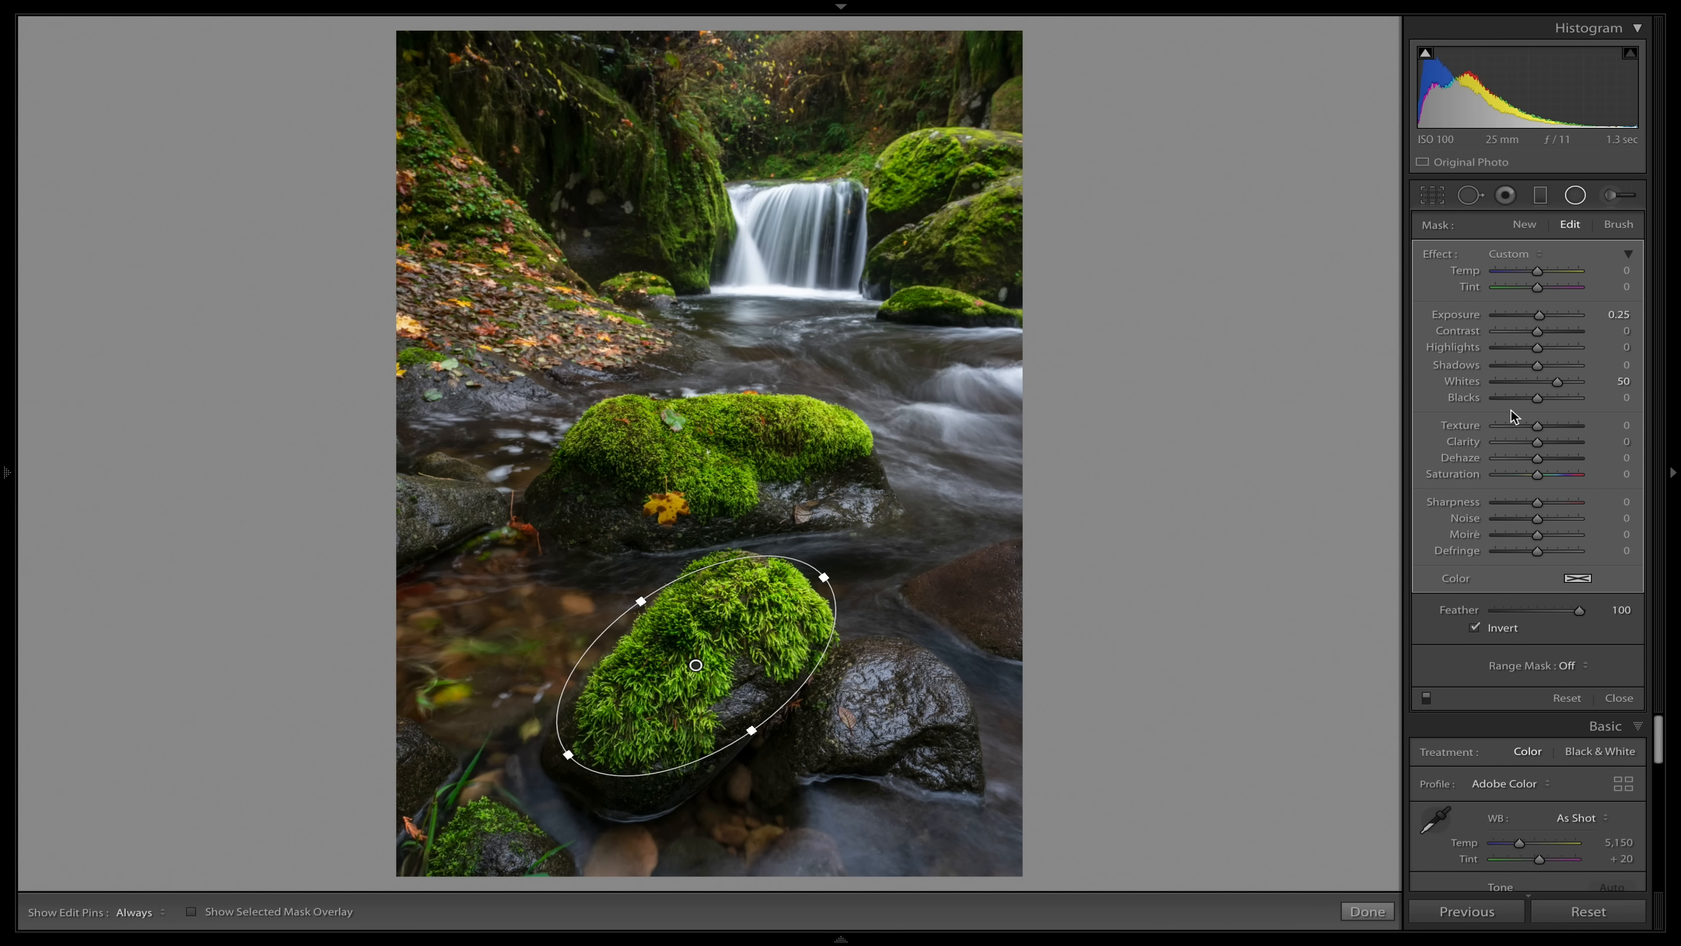
{"action": "left_click_drag", "start_coordinate": [1542, 438], "coordinate": [1559, 439]}
{"action": "left_click_drag", "start_coordinate": [1559, 440], "coordinate": [1561, 441]}
Compare the foreground moss close up with the radial filter's effect off and on, and close the filter.
{"action": "key", "text": "ctrl+equal"}
{"action": "key", "text": "ctrl+equal"}
{"action": "key", "text": "ctrl+equal"}
{"action": "key", "text": "ctrl+equal"}
{"action": "key", "text": "ctrl+equal"}
{"action": "key", "text": "ctrl+equal"}
{"action": "key", "text": "ctrl+equal"}
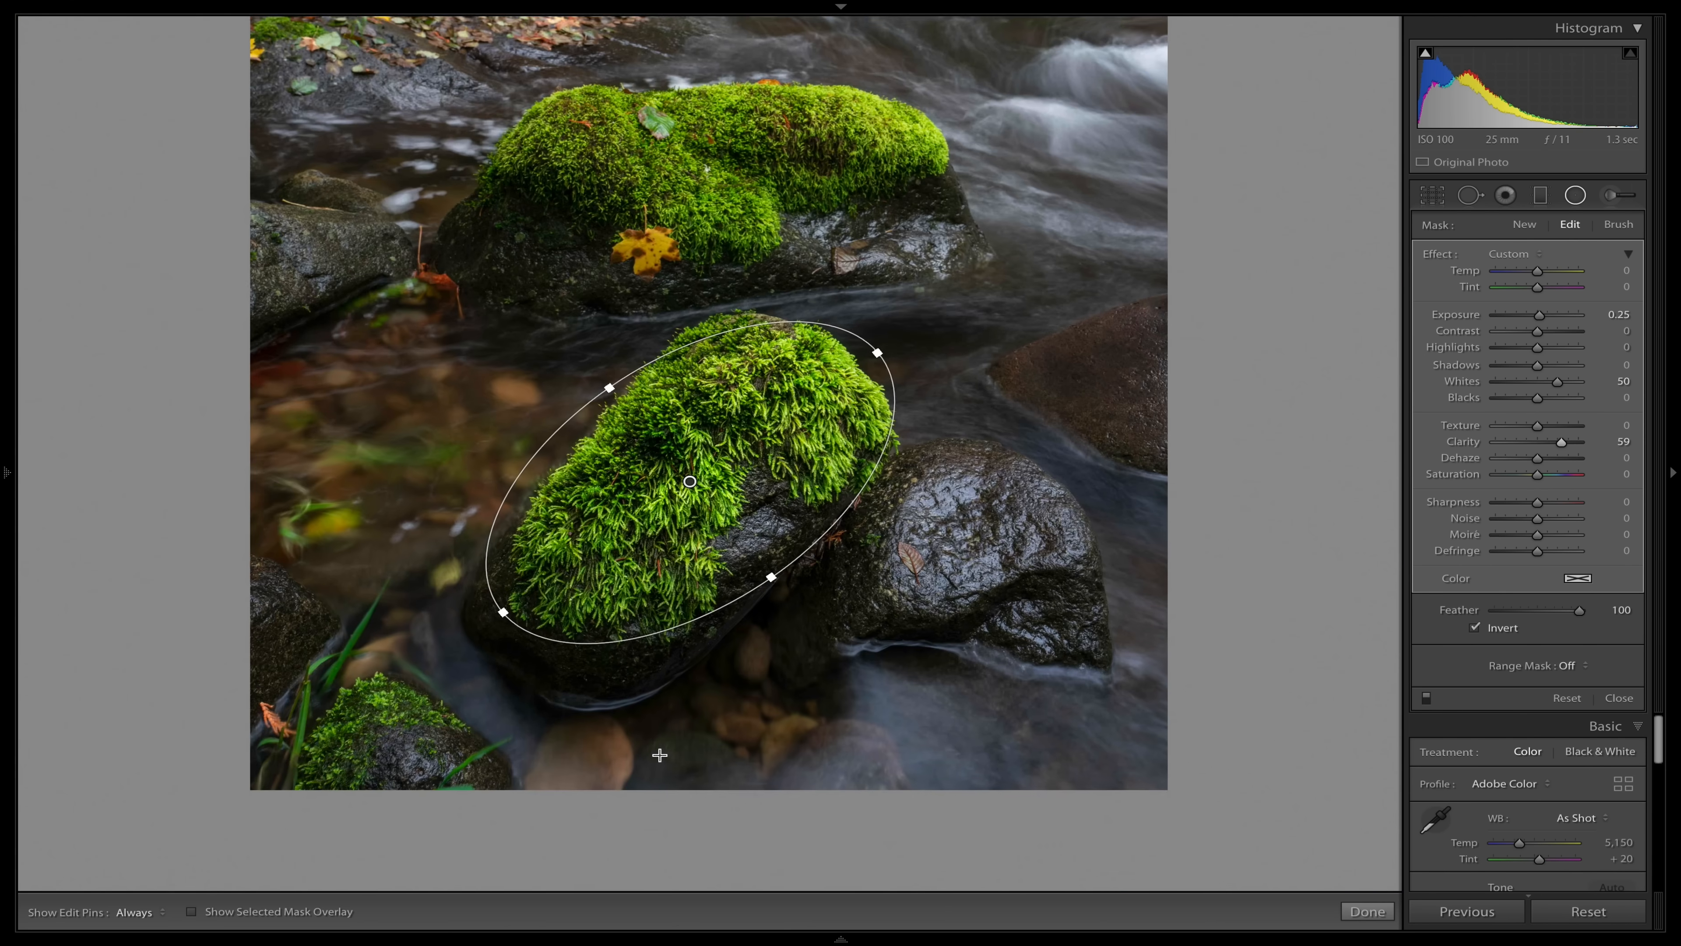
{"action": "left_click", "coordinate": [1428, 699]}
{"action": "left_click", "coordinate": [1426, 692]}
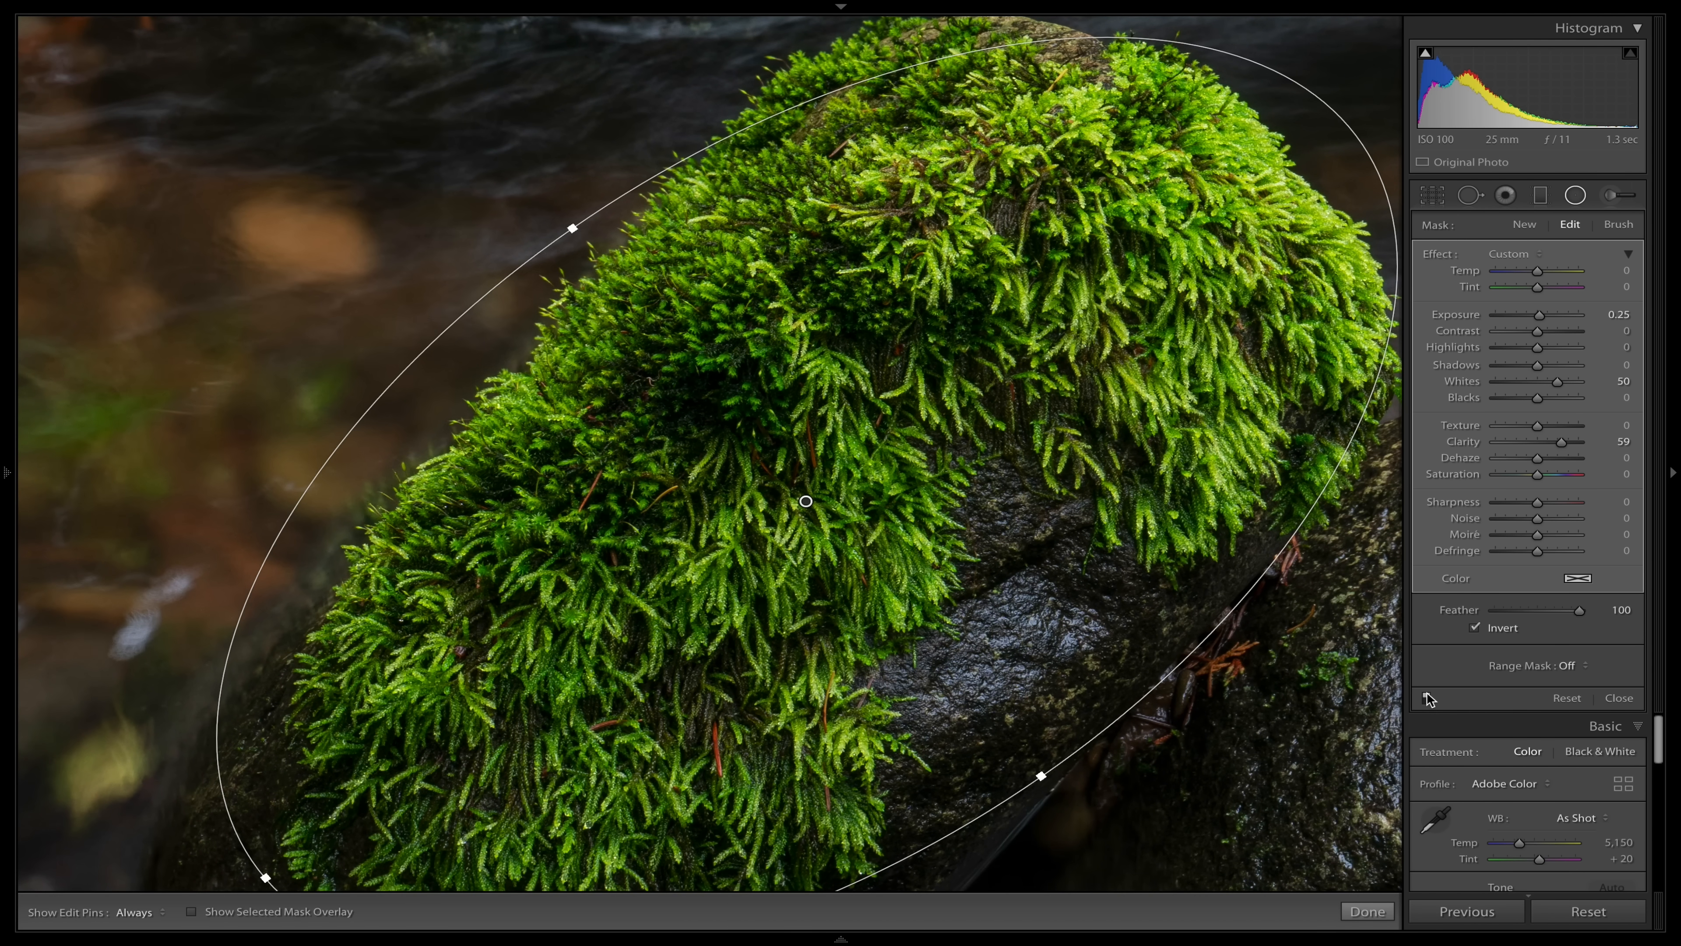
{"action": "left_click", "coordinate": [1427, 699]}
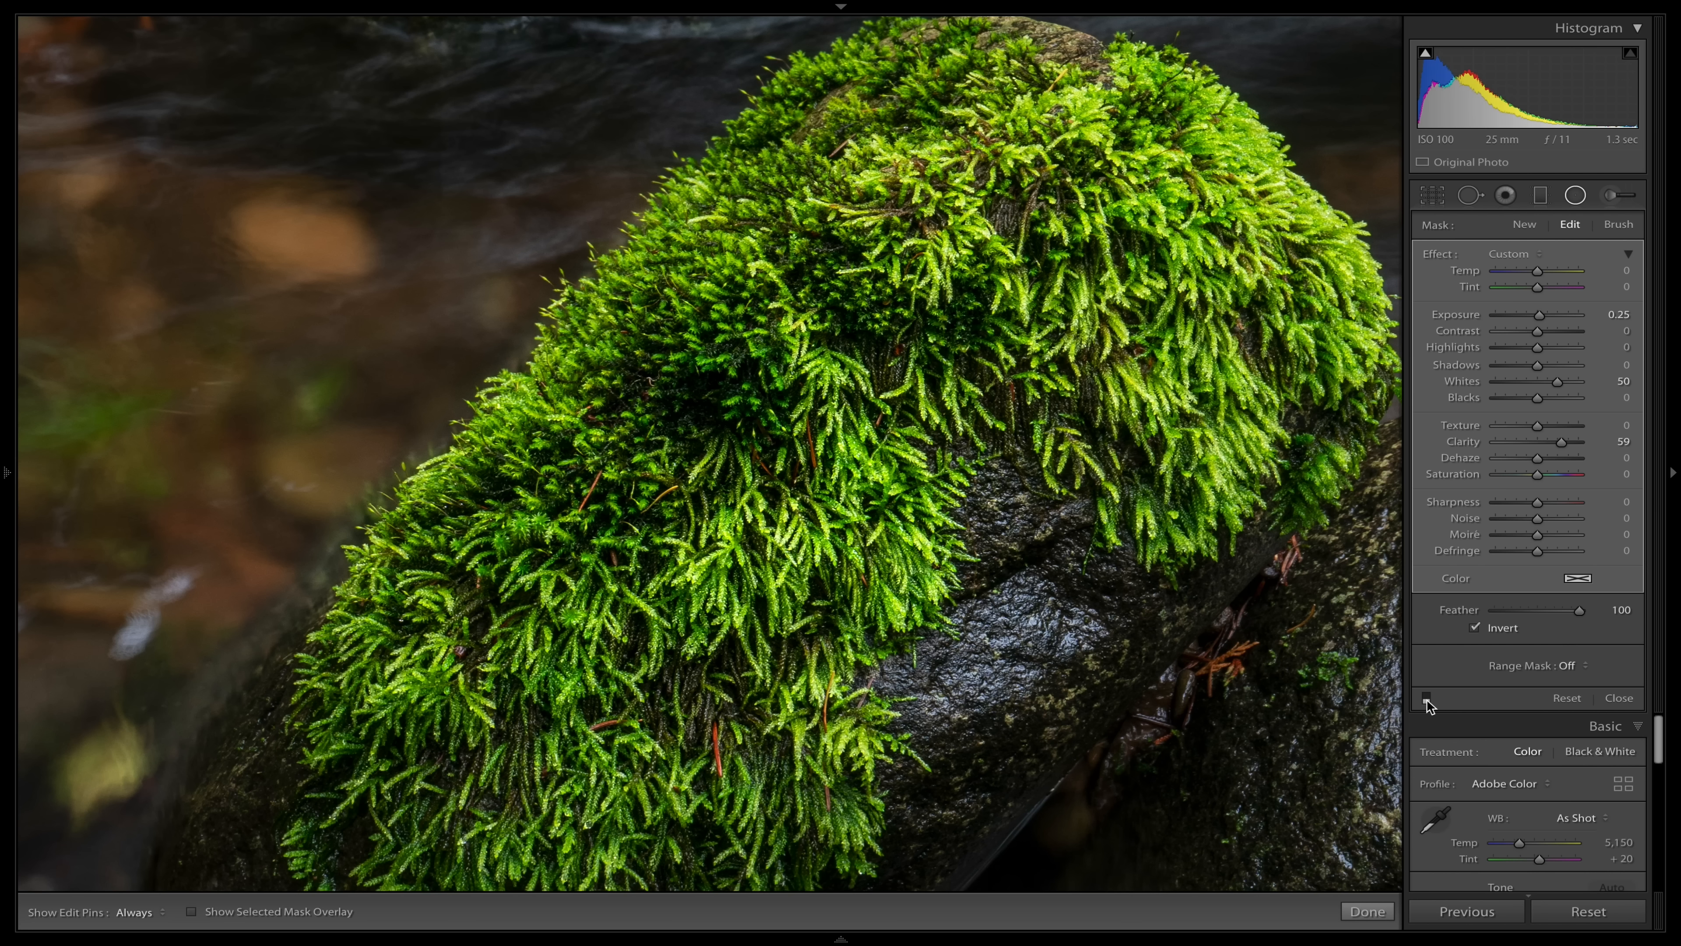
{"action": "left_click", "coordinate": [1427, 696]}
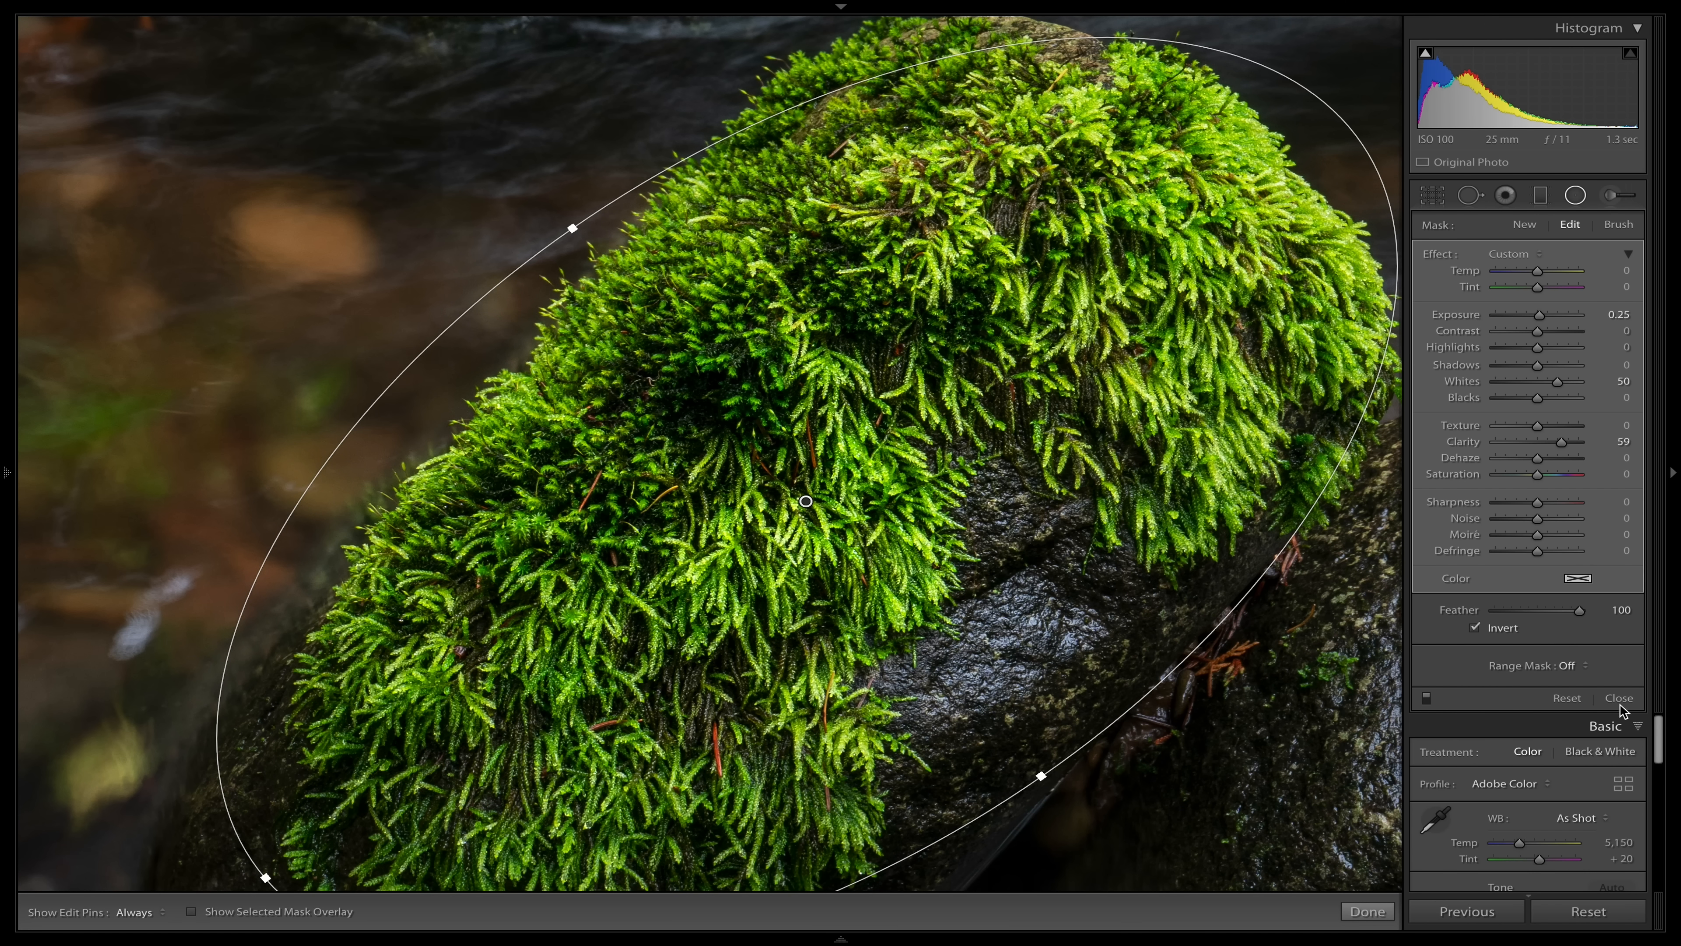
{"action": "left_click", "coordinate": [1622, 701]}
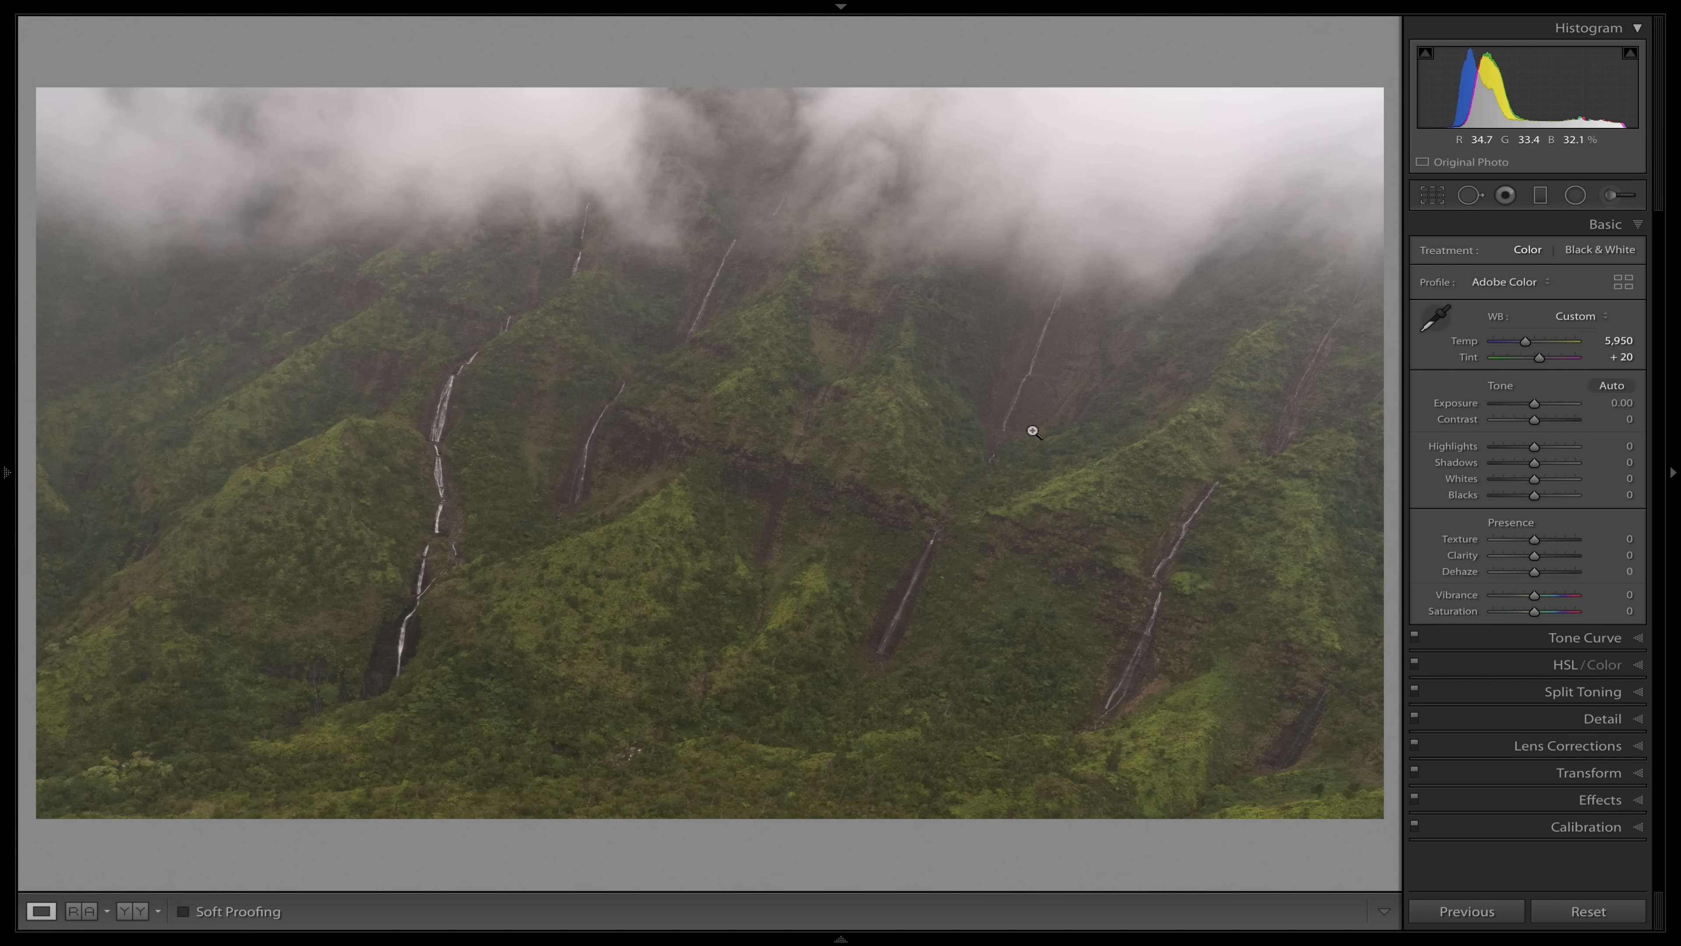
Try Dehaze values of +76 and +81 on the misty mountain photo, resetting the setting after each.
{"action": "left_click", "coordinate": [1566, 572]}
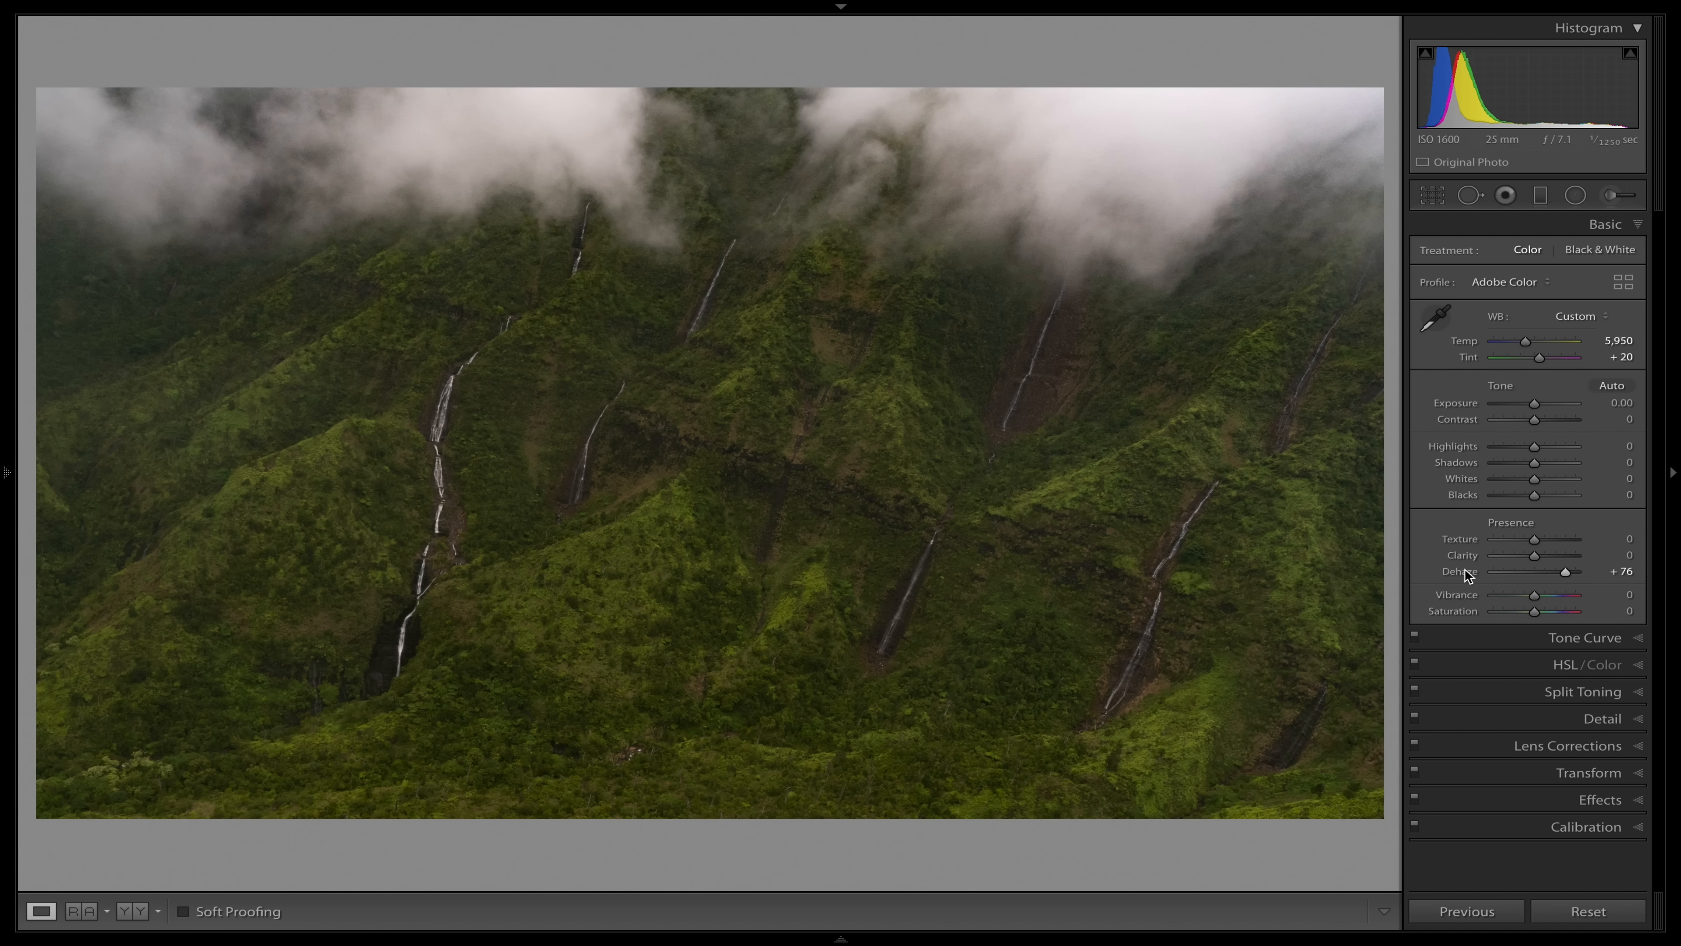
{"action": "double_click", "coordinate": [1463, 569]}
{"action": "left_click", "coordinate": [1568, 572]}
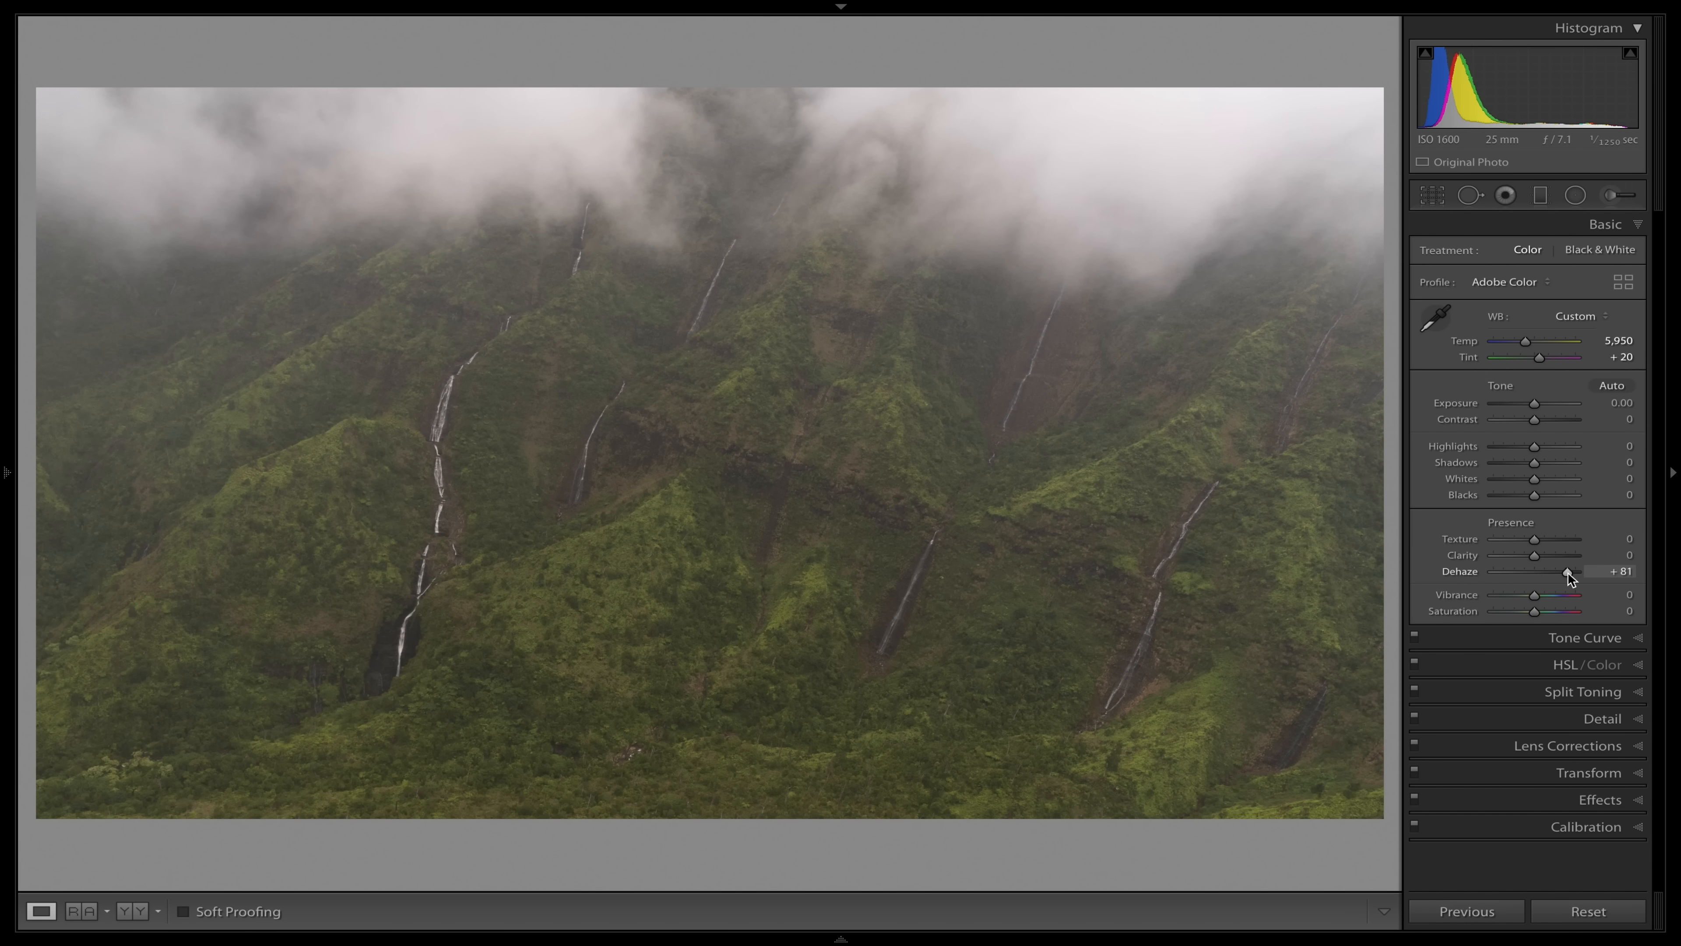
{"action": "double_click", "coordinate": [1453, 568]}
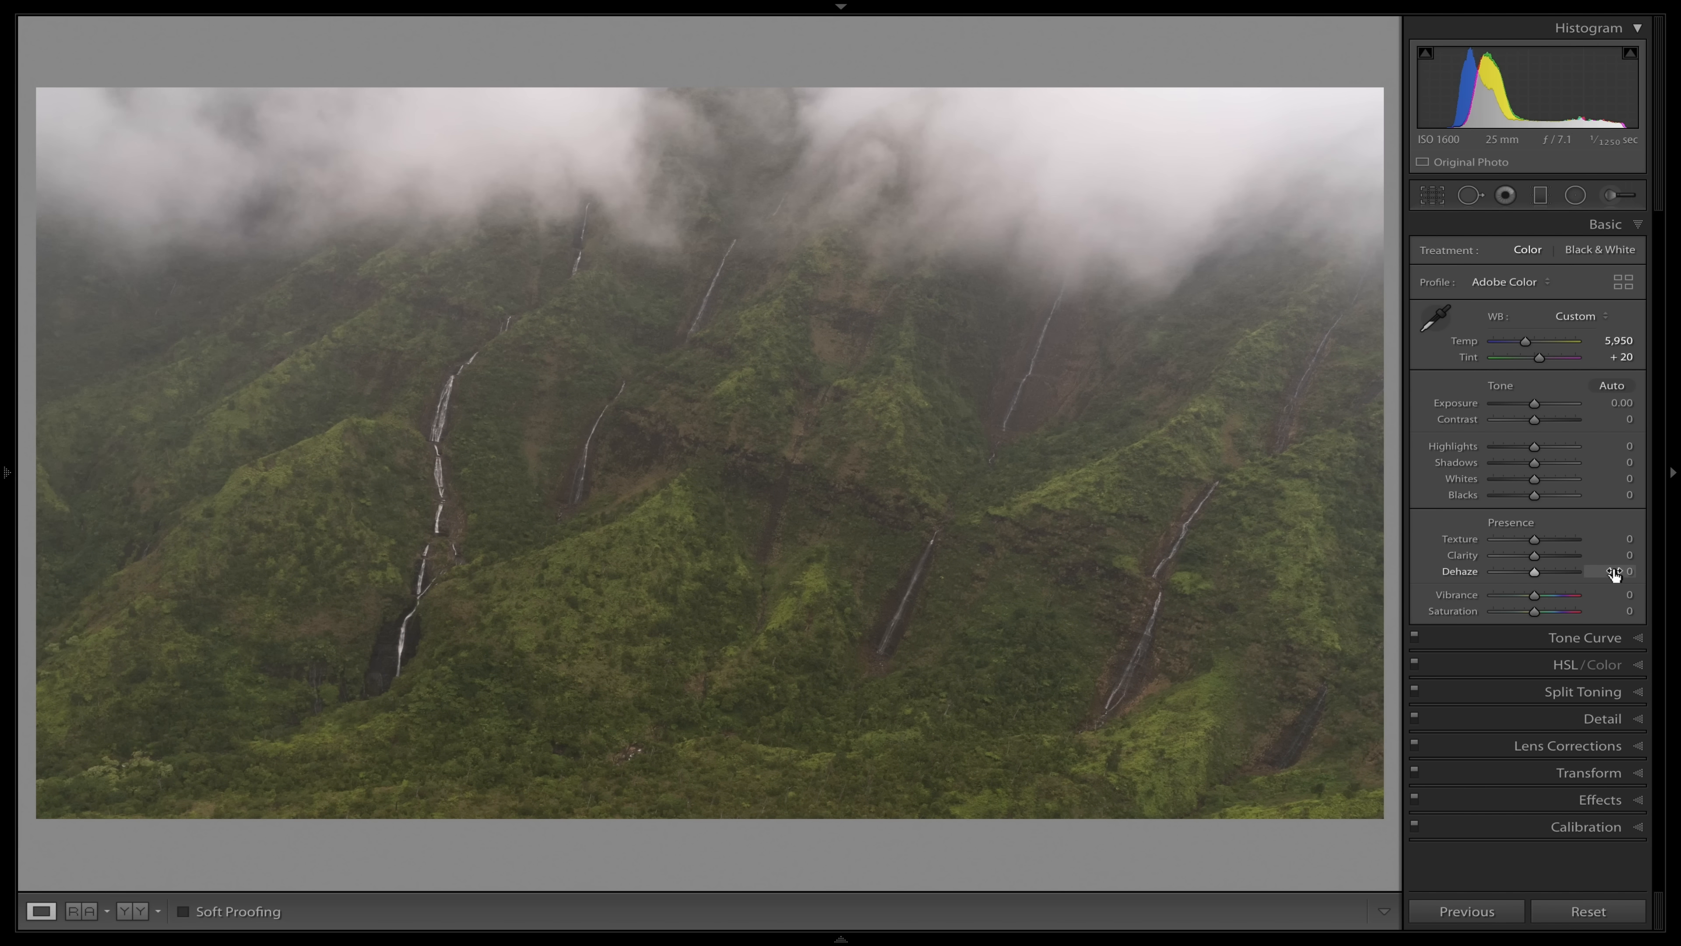
Set Dehaze to +66 on the misty mountain photo.
{"action": "left_click", "coordinate": [1562, 570]}
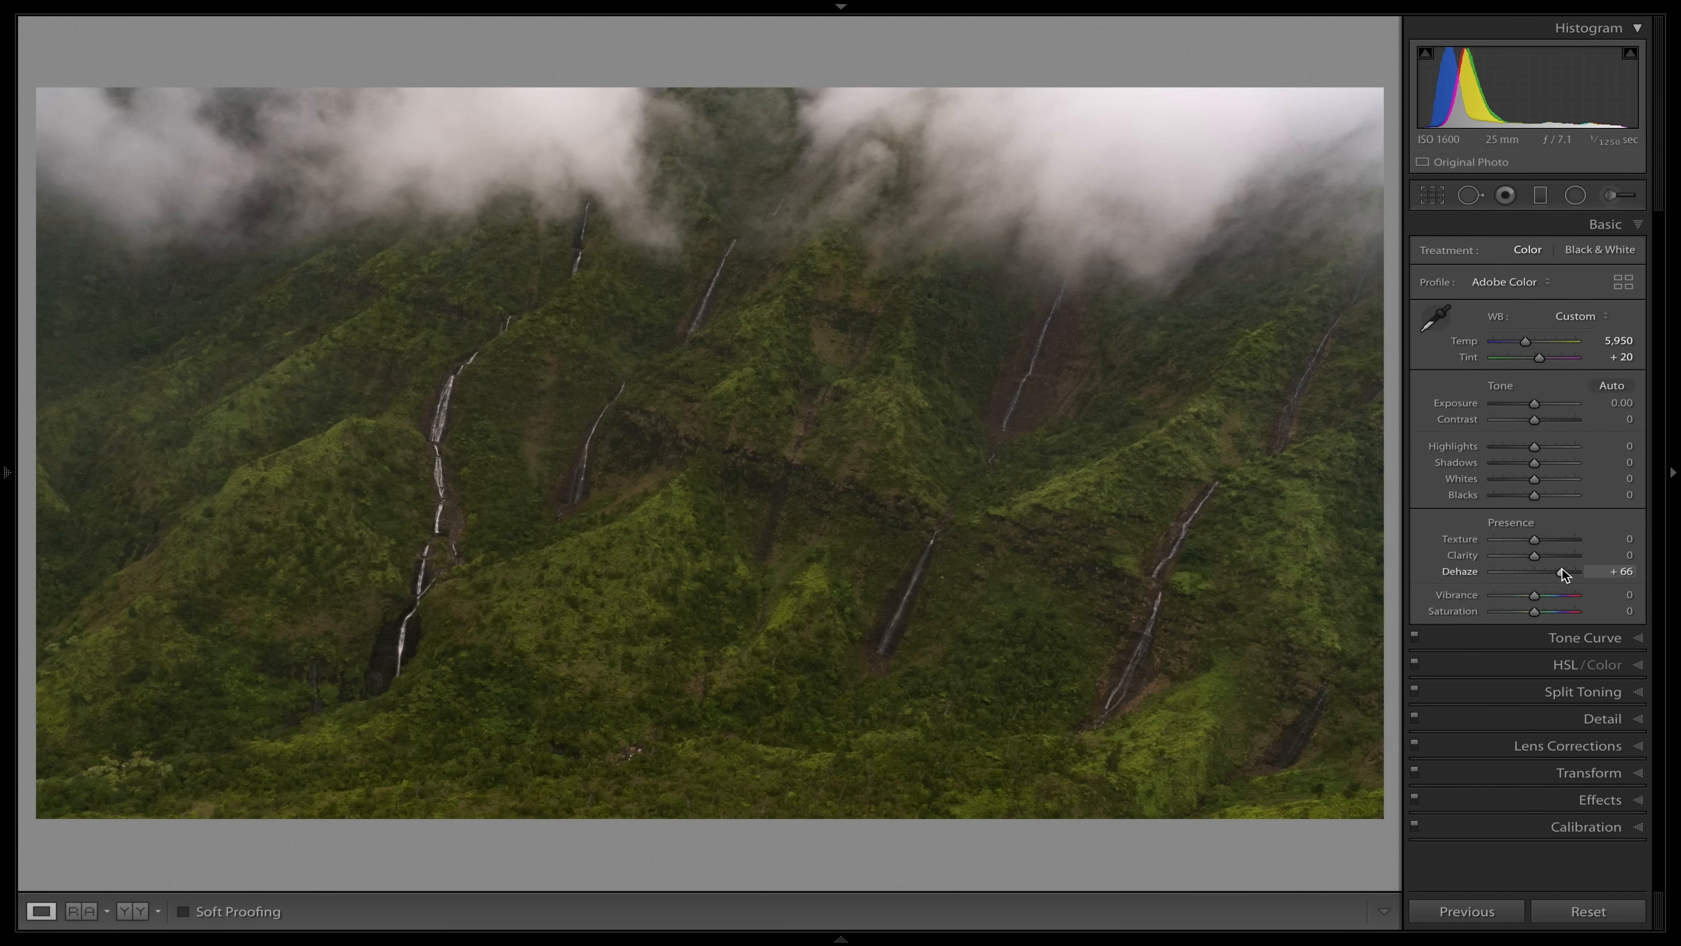